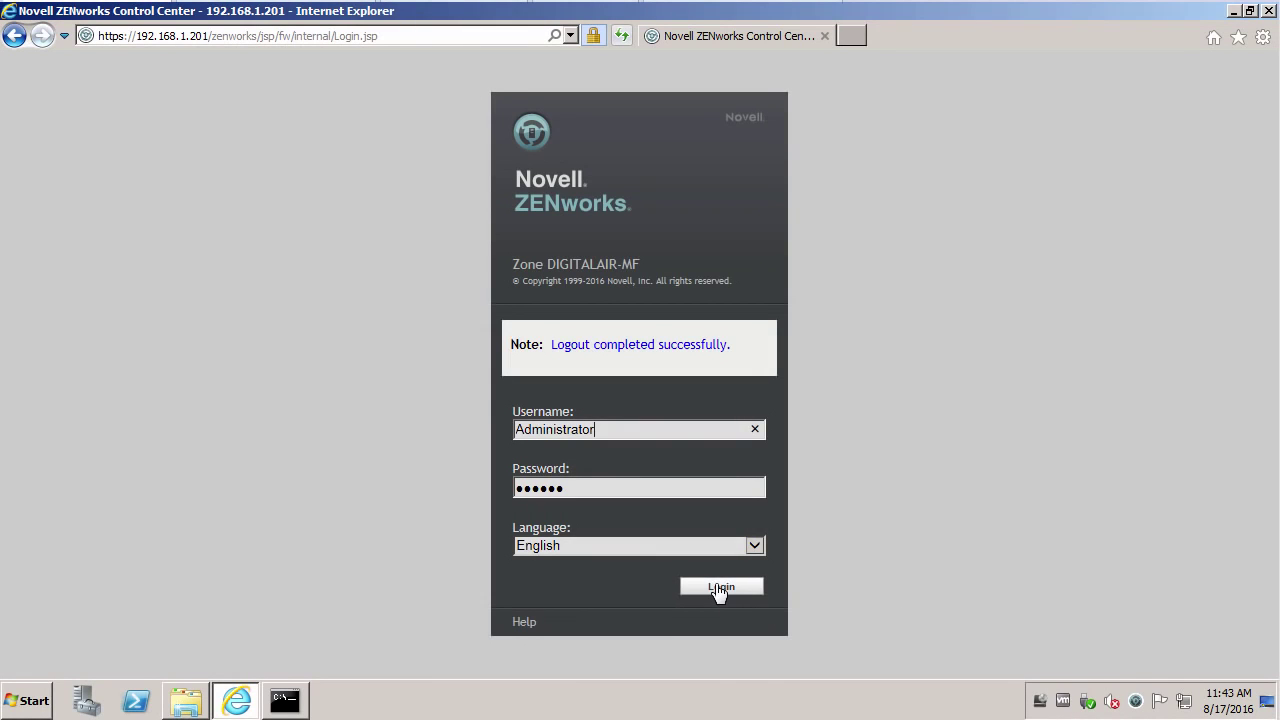
Log in to the control center and open the Audit Management Events Configuration settings for the zone
{"action": "left_click", "coordinate": [716, 586]}
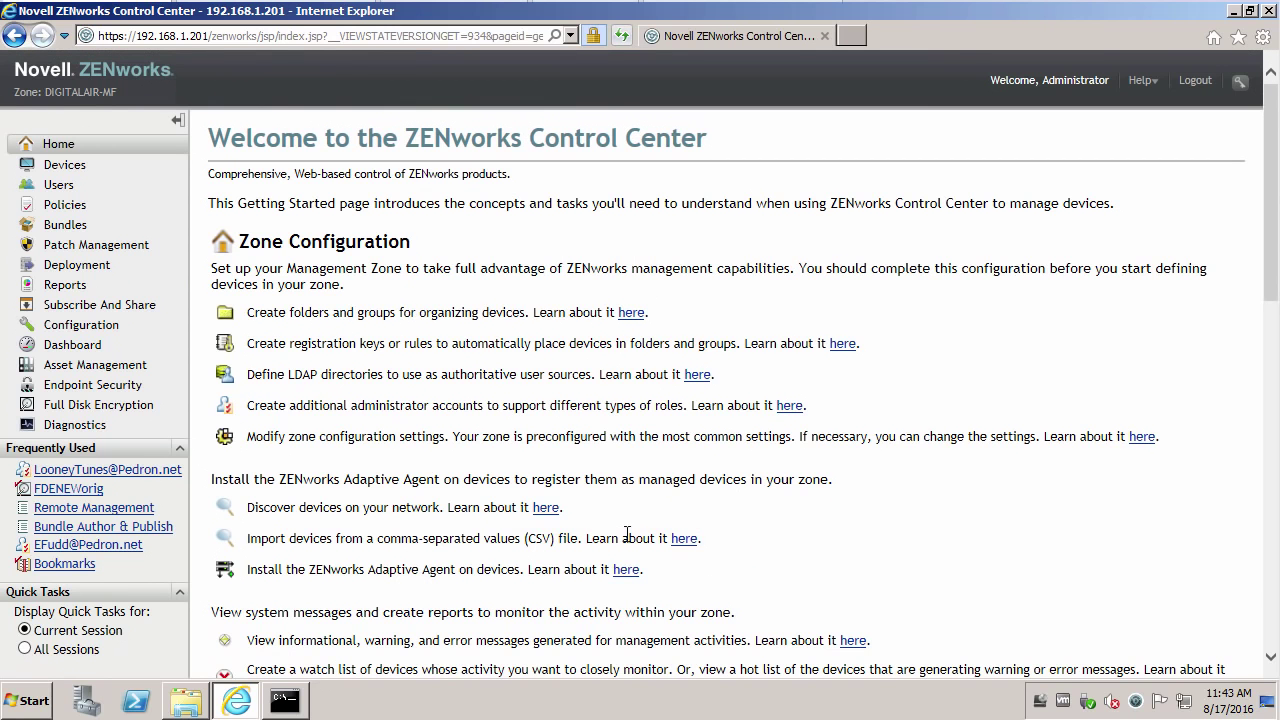
{"action": "left_click", "coordinate": [92, 336]}
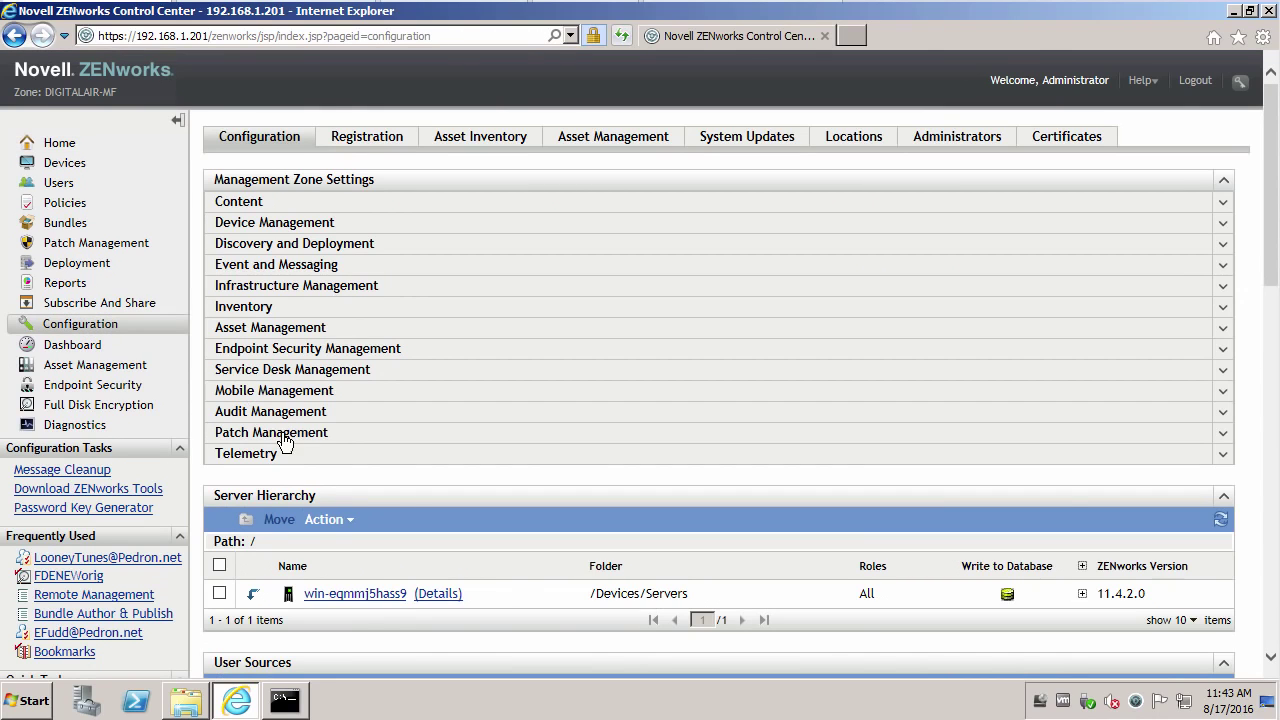
{"action": "left_click", "coordinate": [275, 414]}
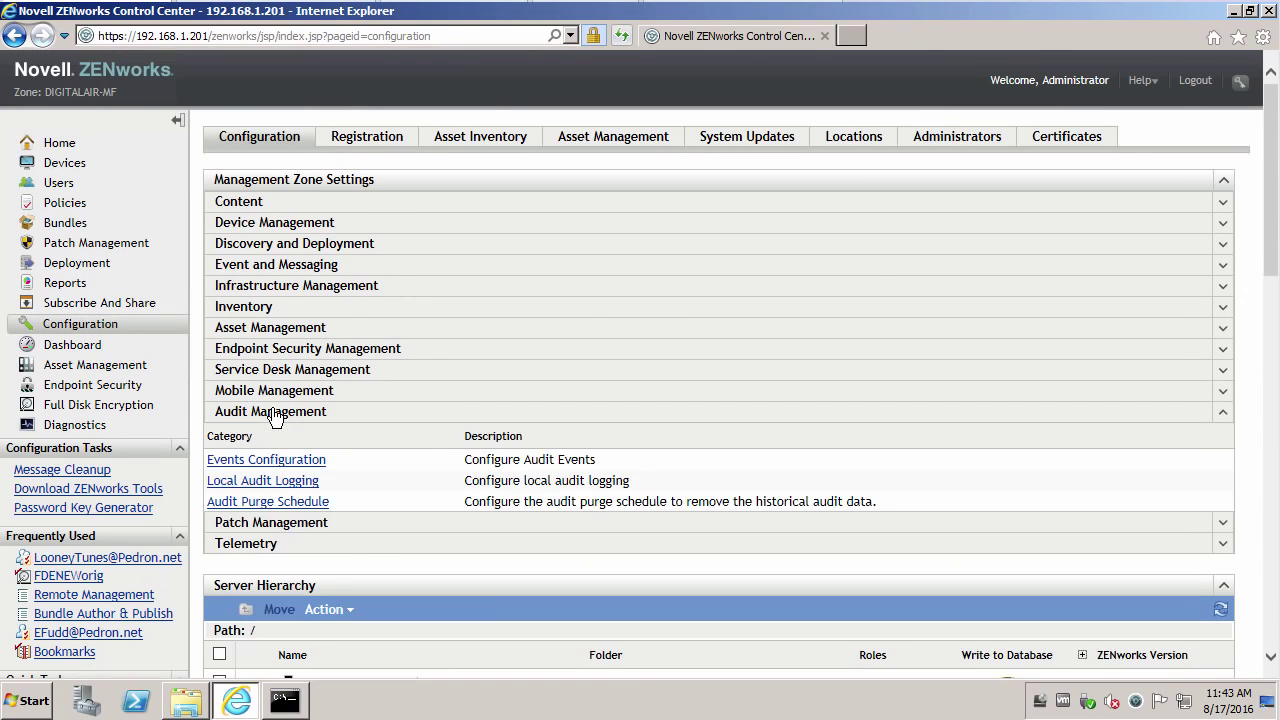
{"action": "left_click", "coordinate": [262, 462]}
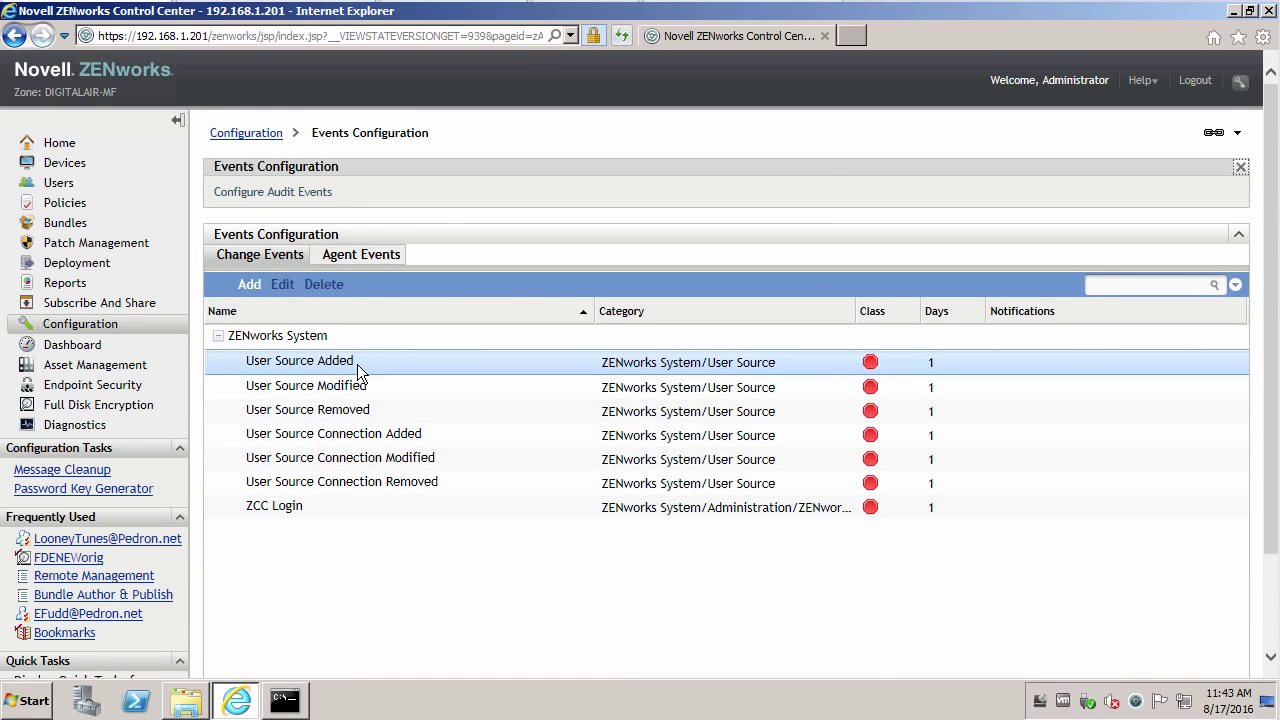
Begin adding change events and select Device Created and Device Modified under Devices for auditing
{"action": "left_click", "coordinate": [249, 285]}
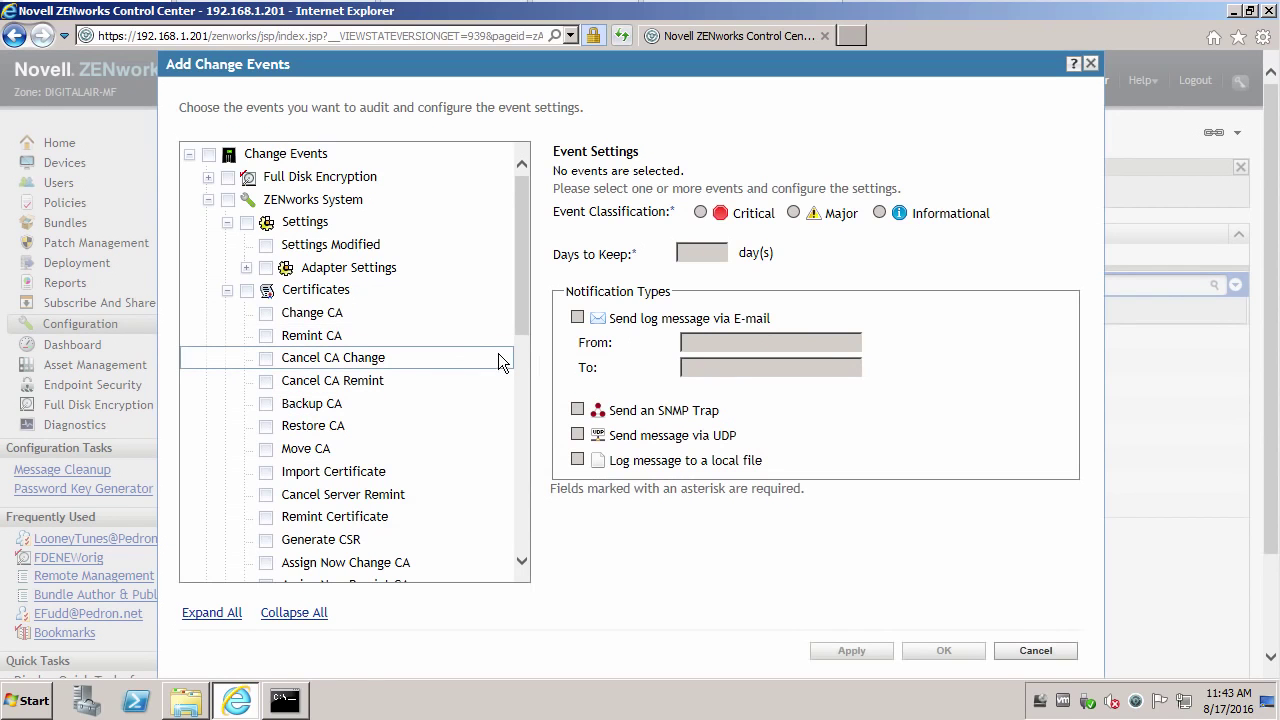
{"action": "left_click", "coordinate": [227, 290]}
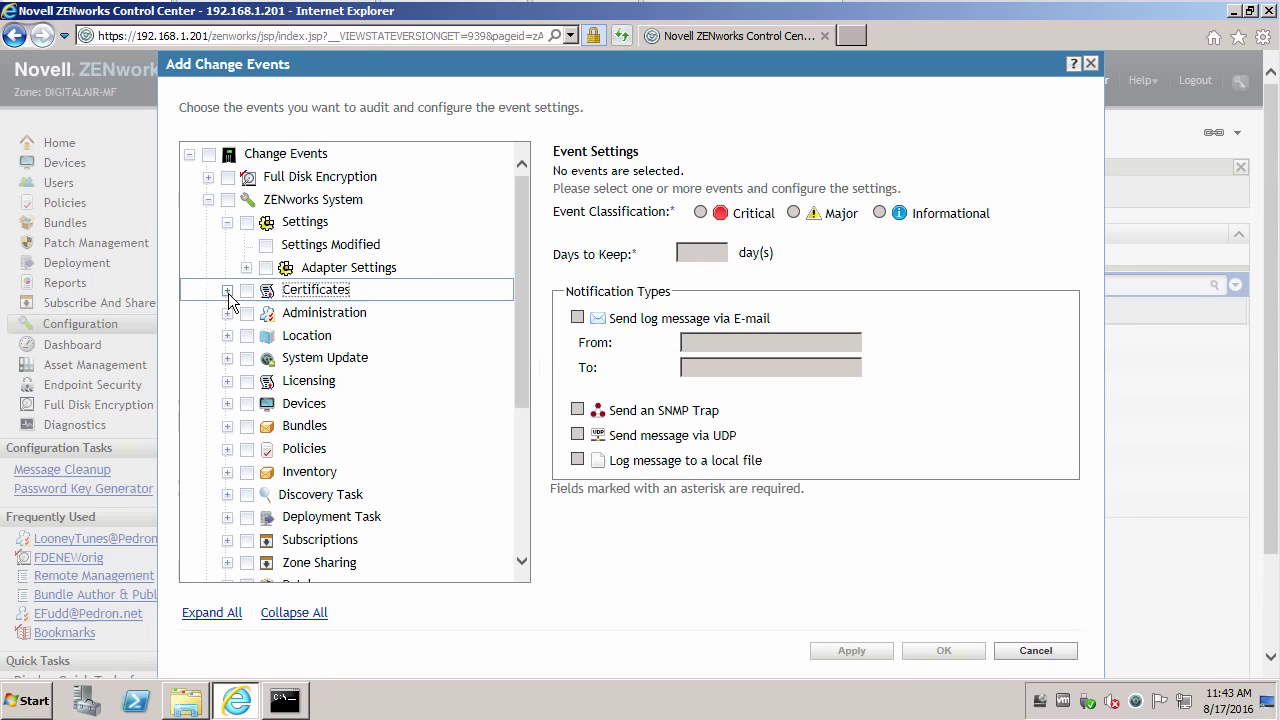
{"action": "left_click", "coordinate": [227, 403]}
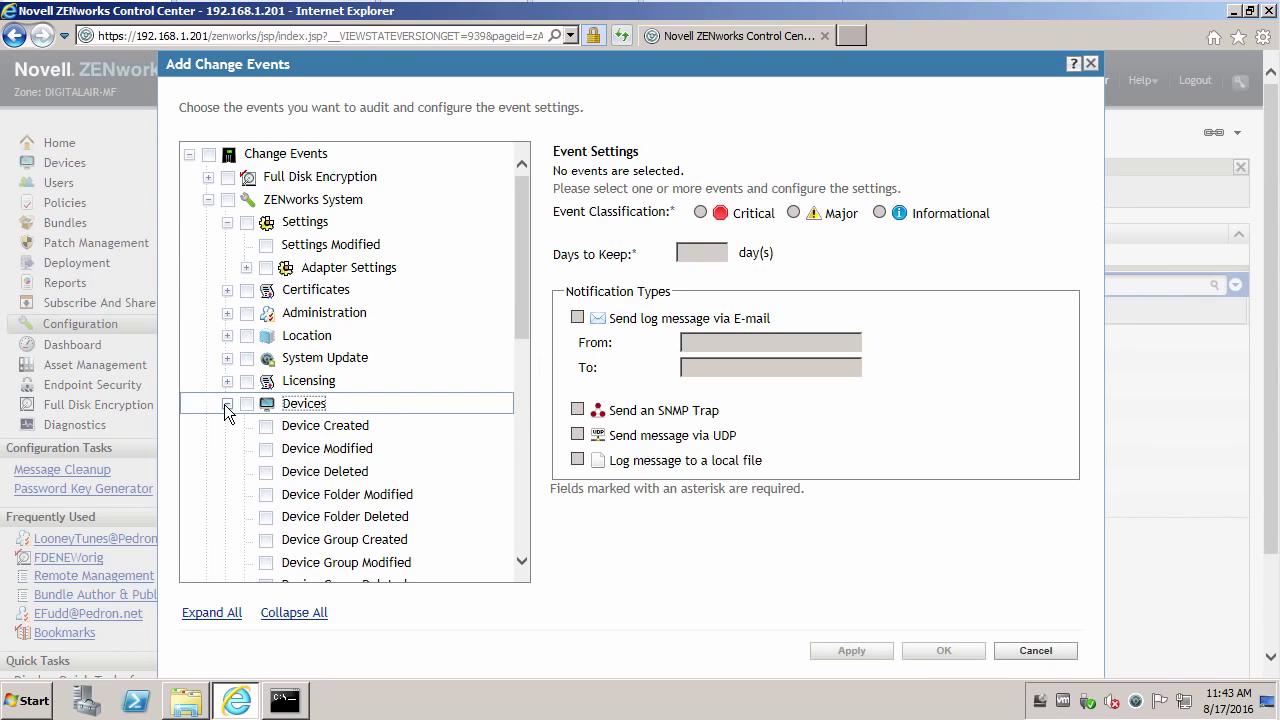
{"action": "left_click", "coordinate": [227, 404]}
{"action": "left_click", "coordinate": [227, 404]}
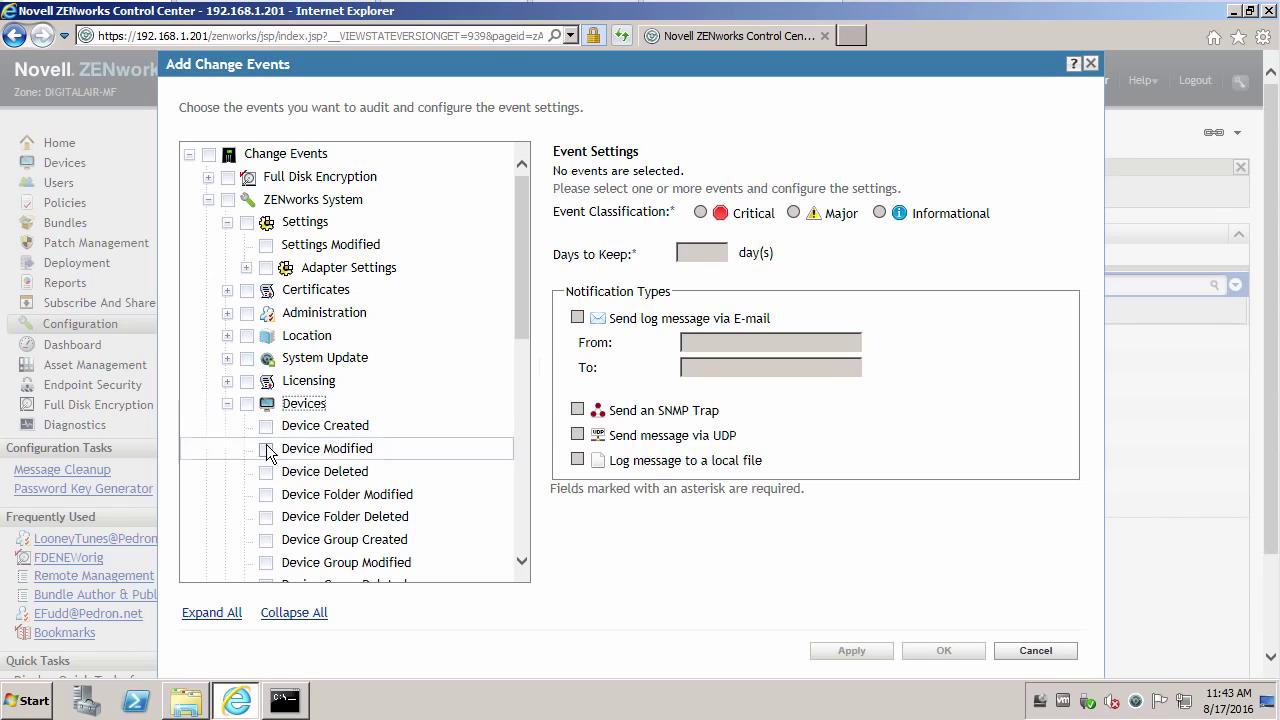
{"action": "left_click", "coordinate": [266, 425]}
{"action": "left_click", "coordinate": [266, 449]}
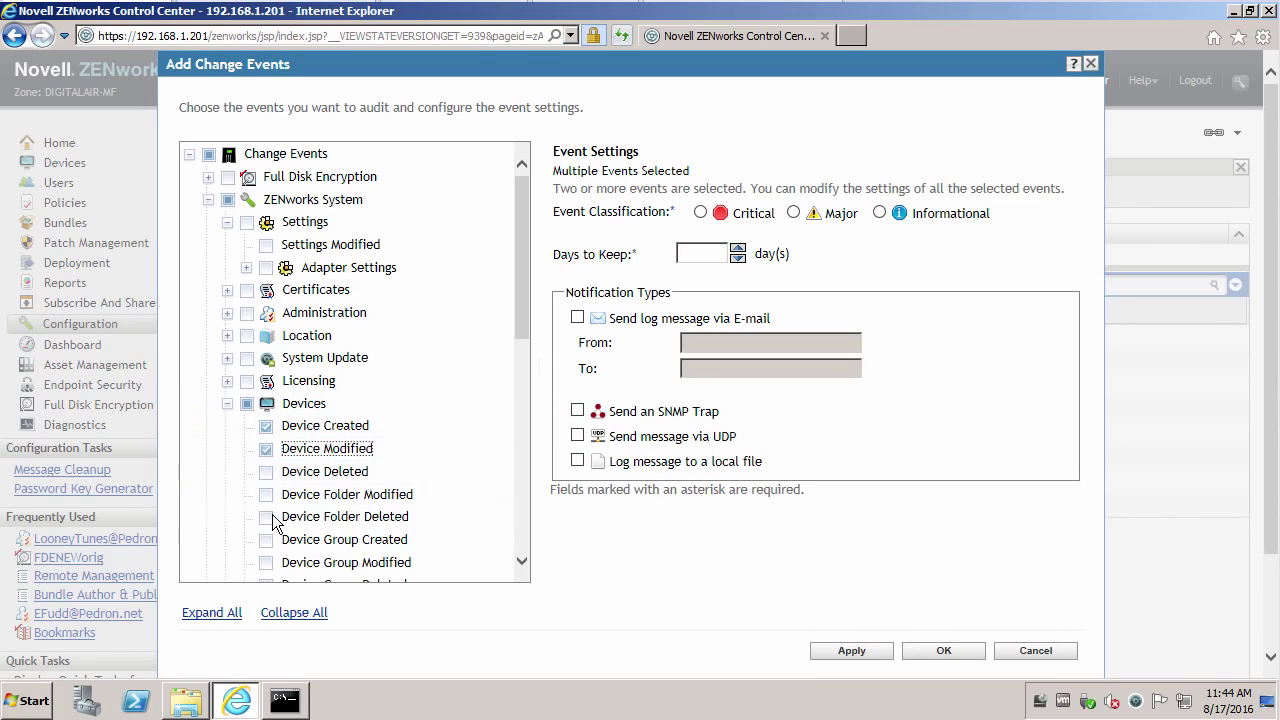
Select the Bundle Modified, Bundle Moved and Bundle Sandbox Published change events under Bundles
{"action": "left_click", "coordinate": [524, 511]}
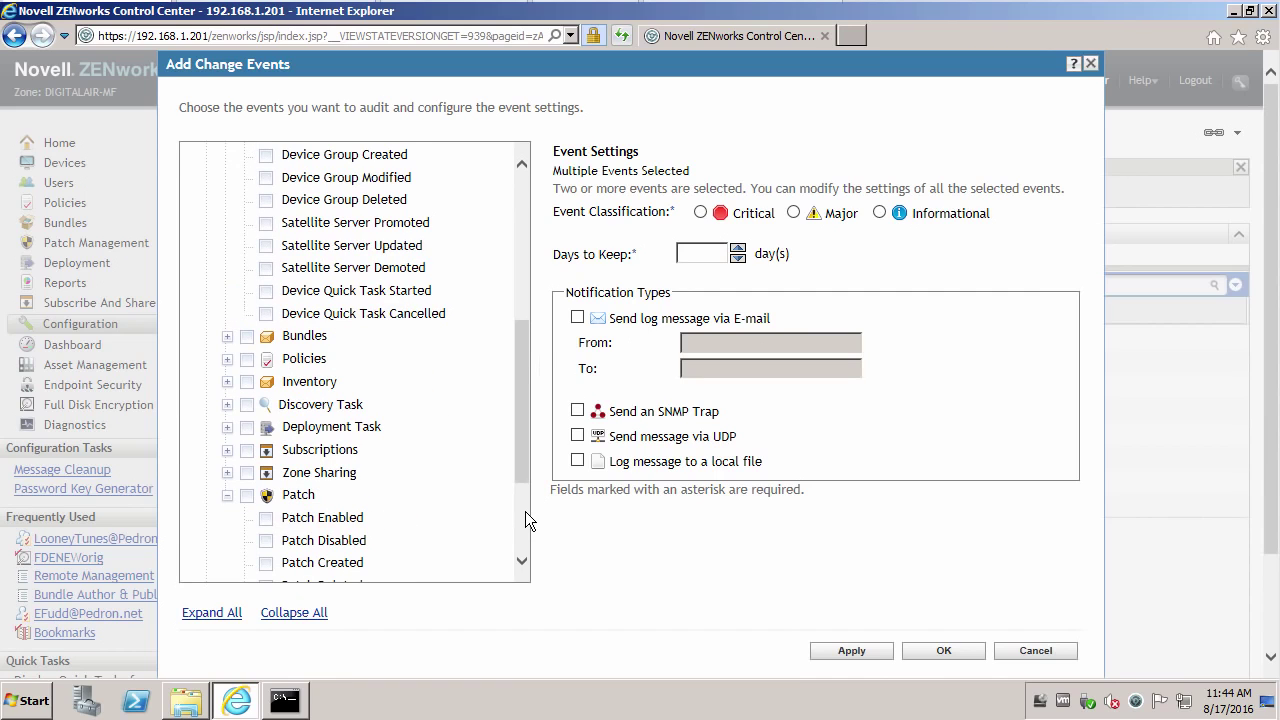
{"action": "left_click", "coordinate": [227, 336]}
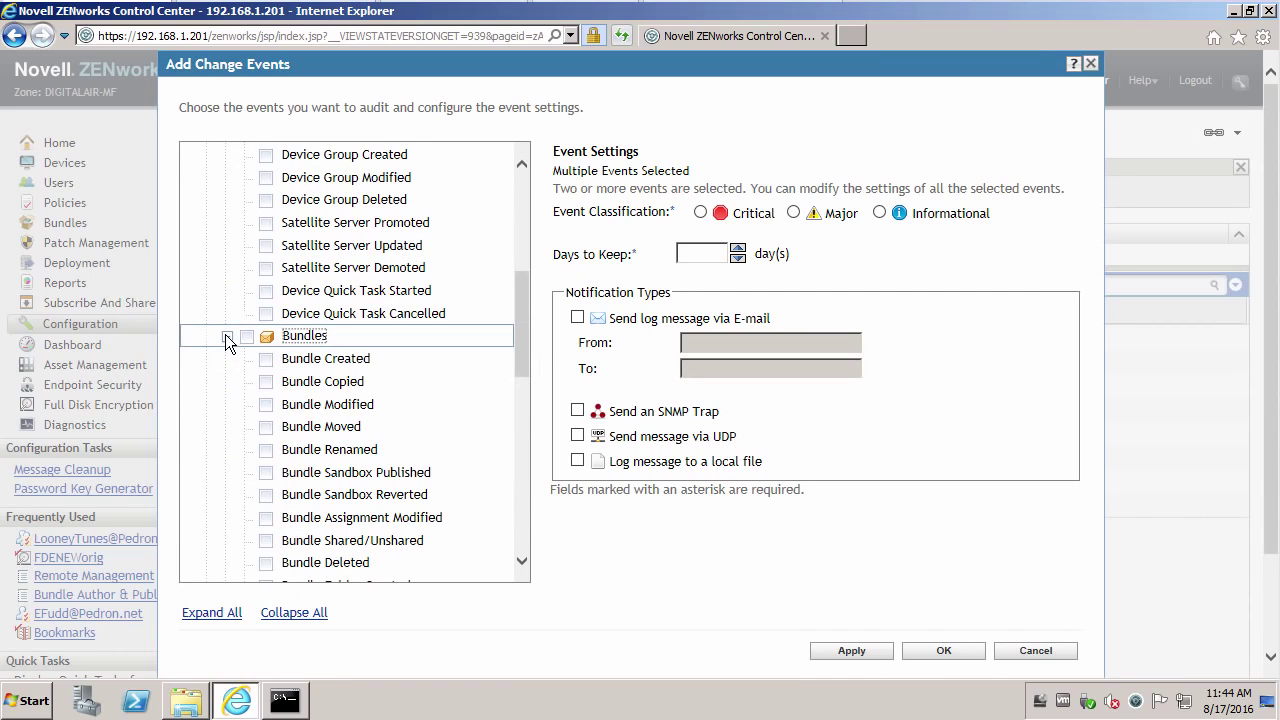
{"action": "left_click", "coordinate": [266, 405]}
{"action": "left_click", "coordinate": [265, 427]}
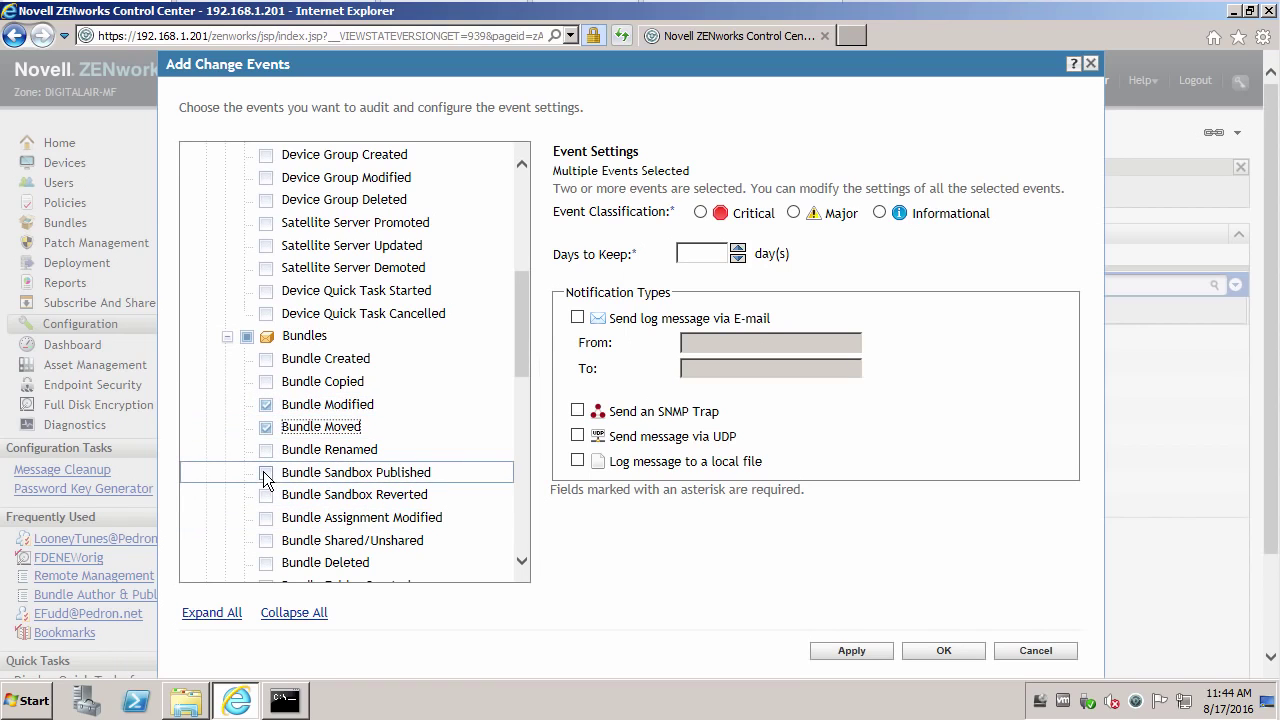
{"action": "left_click", "coordinate": [266, 474]}
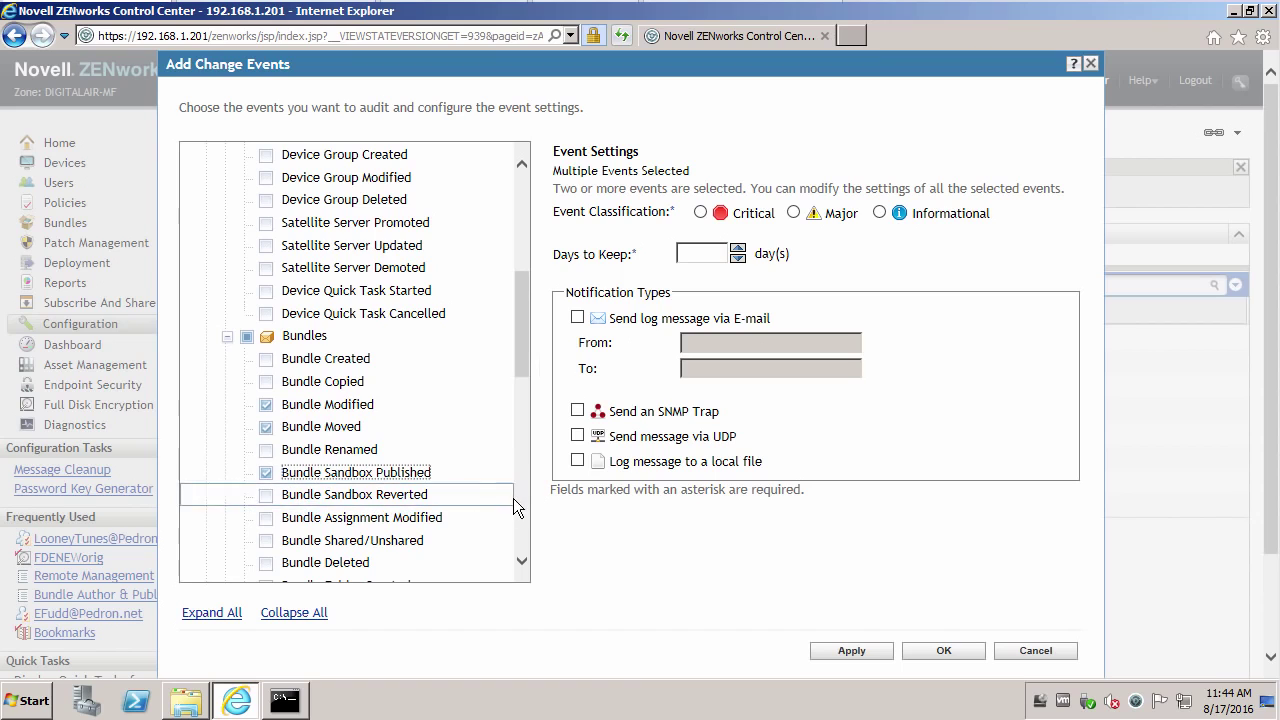
Classify the selected change events as Critical and set Days to Keep to 1
{"action": "scroll", "coordinate": [520, 502], "scroll_direction": "down", "scroll_amount": 3}
{"action": "scroll", "coordinate": [520, 510], "scroll_direction": "down", "scroll_amount": 3}
{"action": "scroll", "coordinate": [520, 502], "scroll_direction": "down", "scroll_amount": 4}
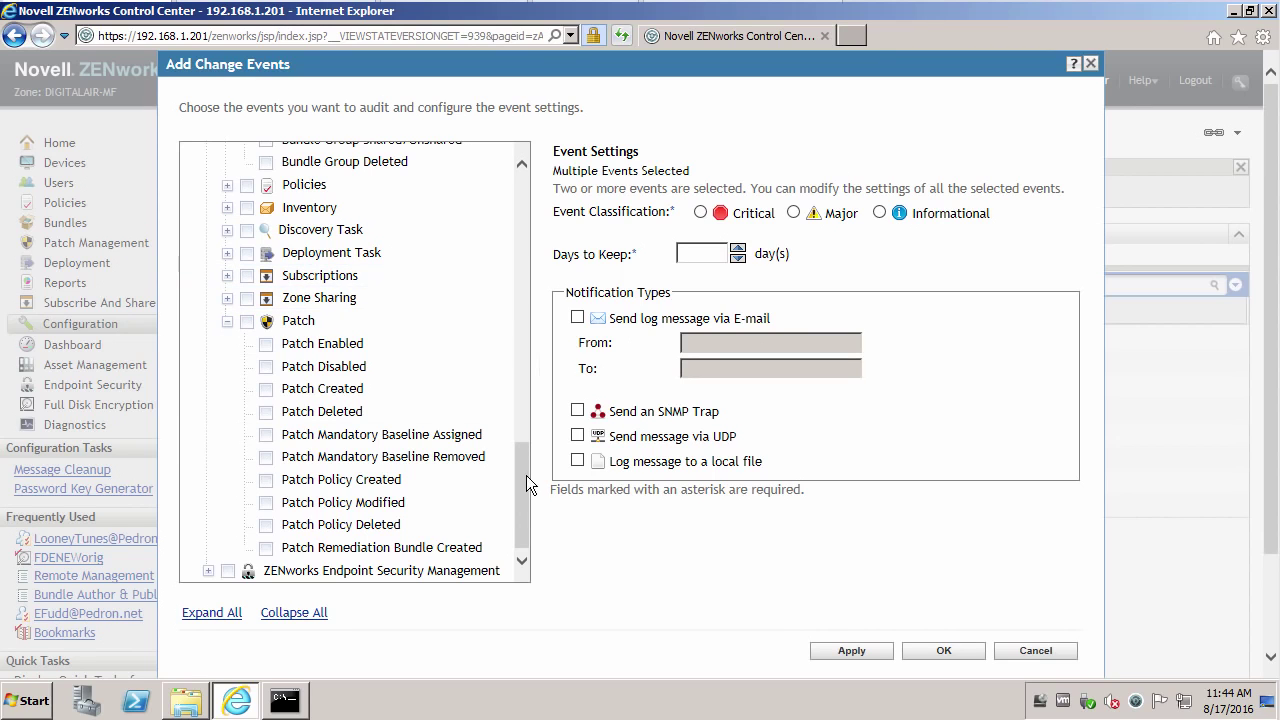
{"action": "left_click_drag", "start_coordinate": [525, 482], "coordinate": [524, 205]}
{"action": "left_click", "coordinate": [701, 211]}
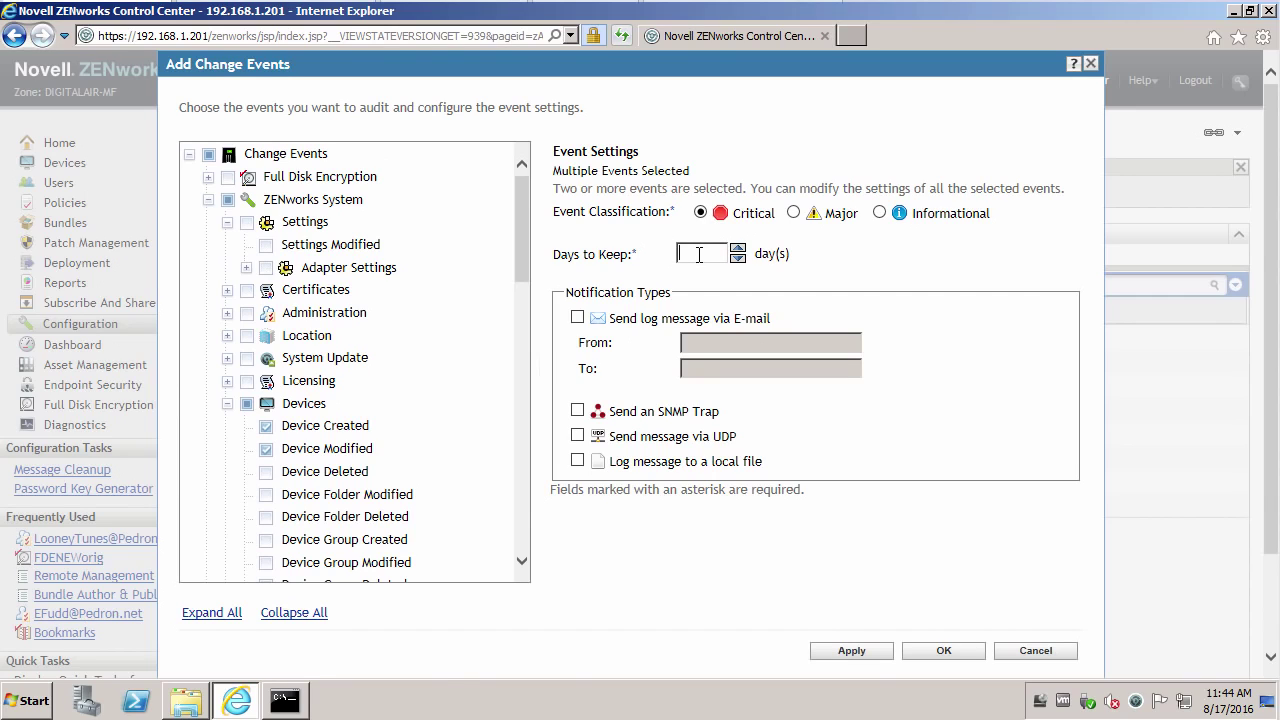
{"action": "type", "text": "1"}
Select the Administrator Created, Modified, Deleted, Renamed and Administrator as Super Administrator events under Administration
{"action": "left_click", "coordinate": [227, 314]}
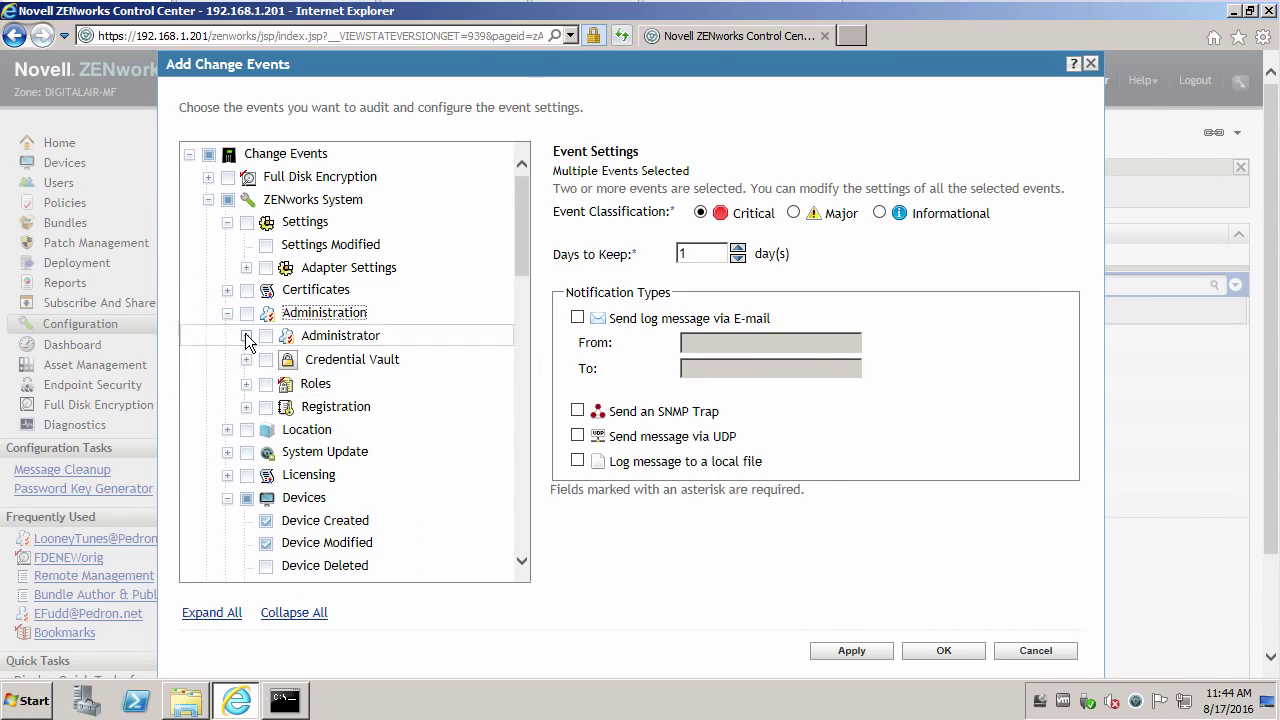
{"action": "left_click", "coordinate": [246, 336]}
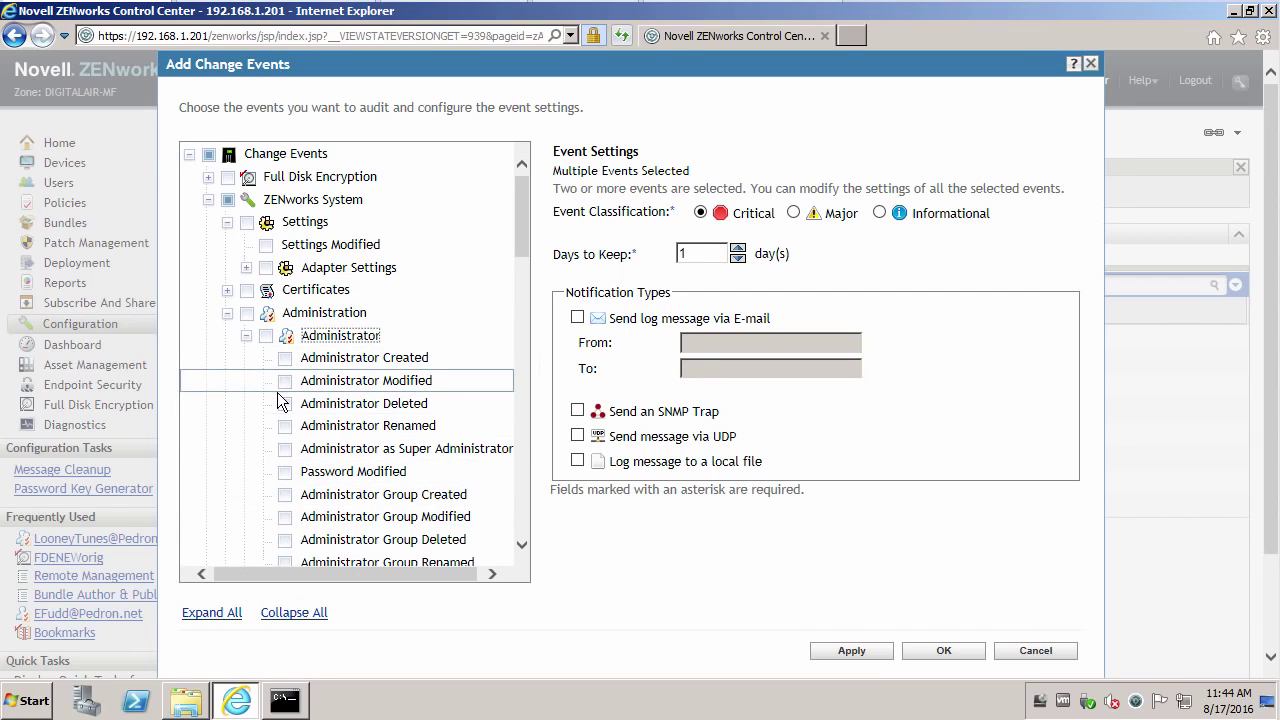
{"action": "left_click", "coordinate": [285, 451]}
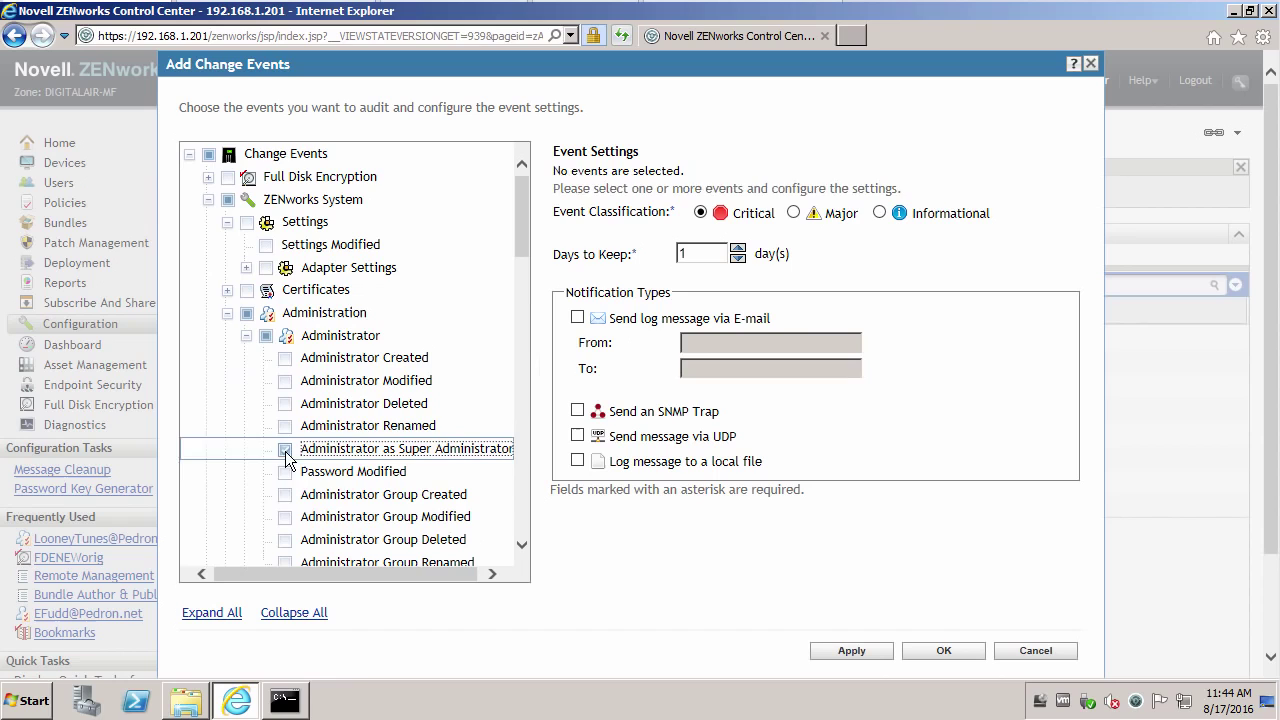
{"action": "left_click", "coordinate": [521, 544]}
{"action": "left_click", "coordinate": [521, 544]}
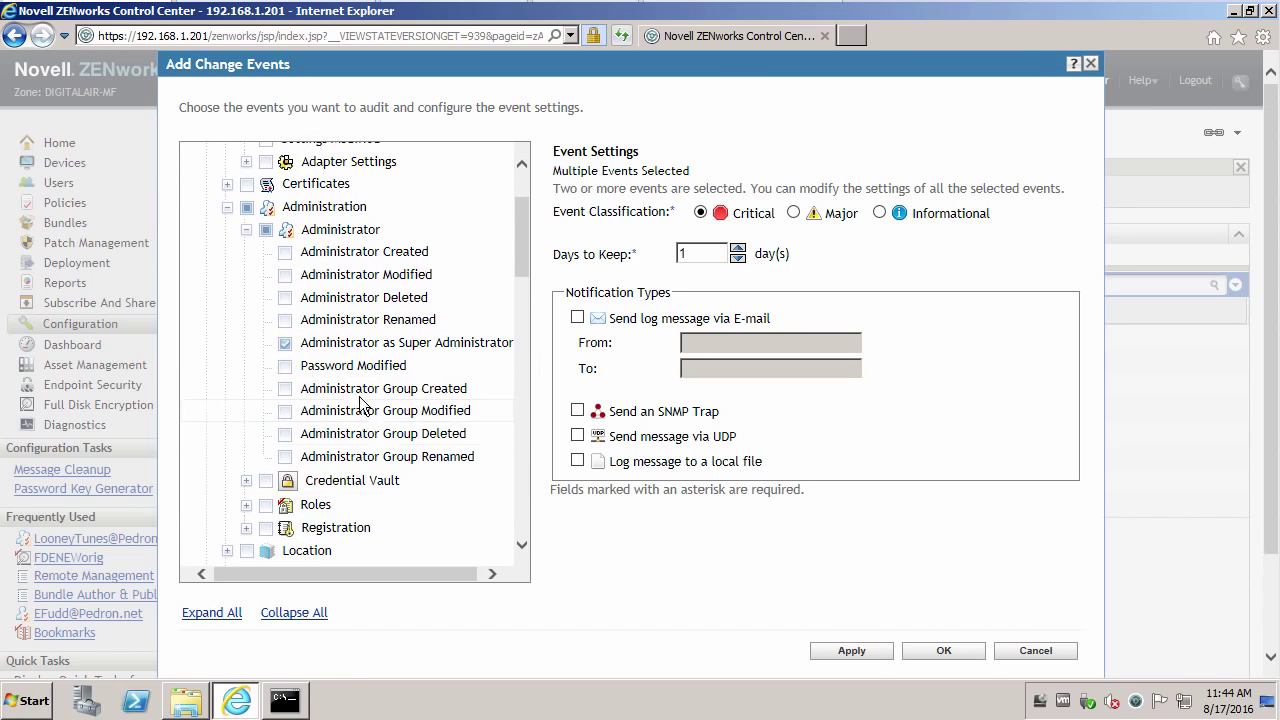
{"action": "left_click", "coordinate": [285, 252]}
{"action": "left_click", "coordinate": [285, 277]}
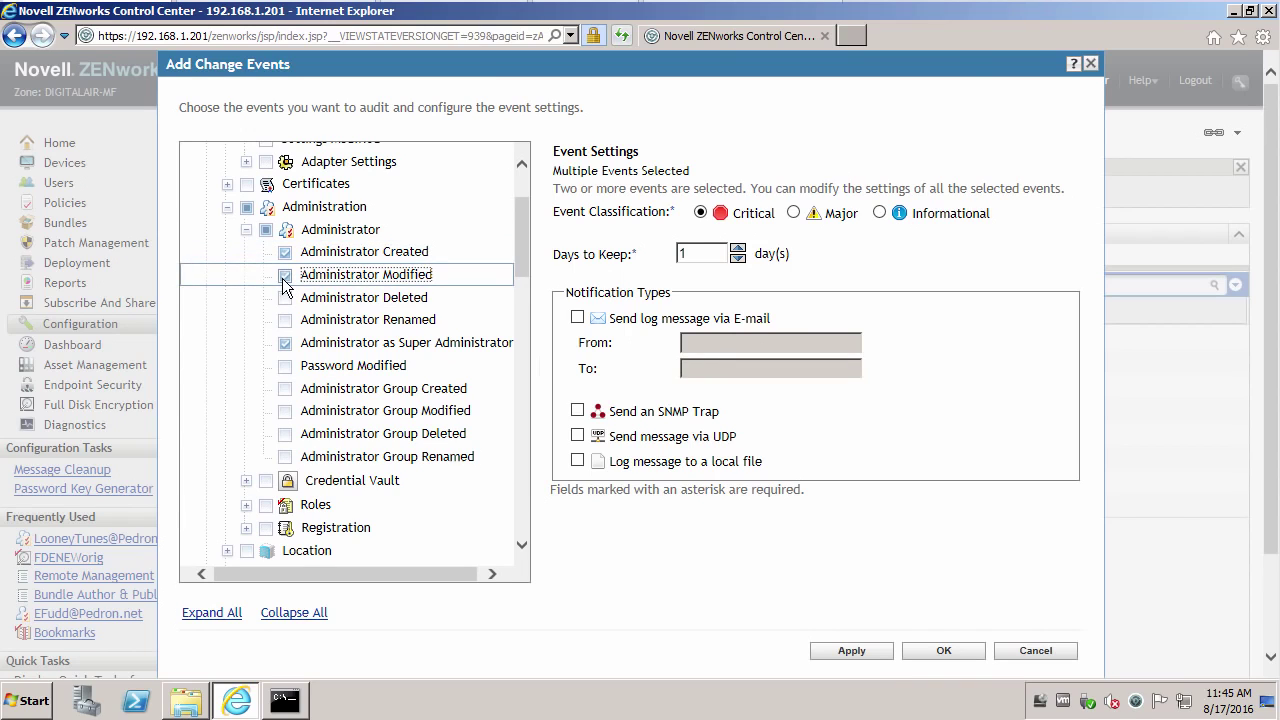
{"action": "left_click", "coordinate": [285, 298]}
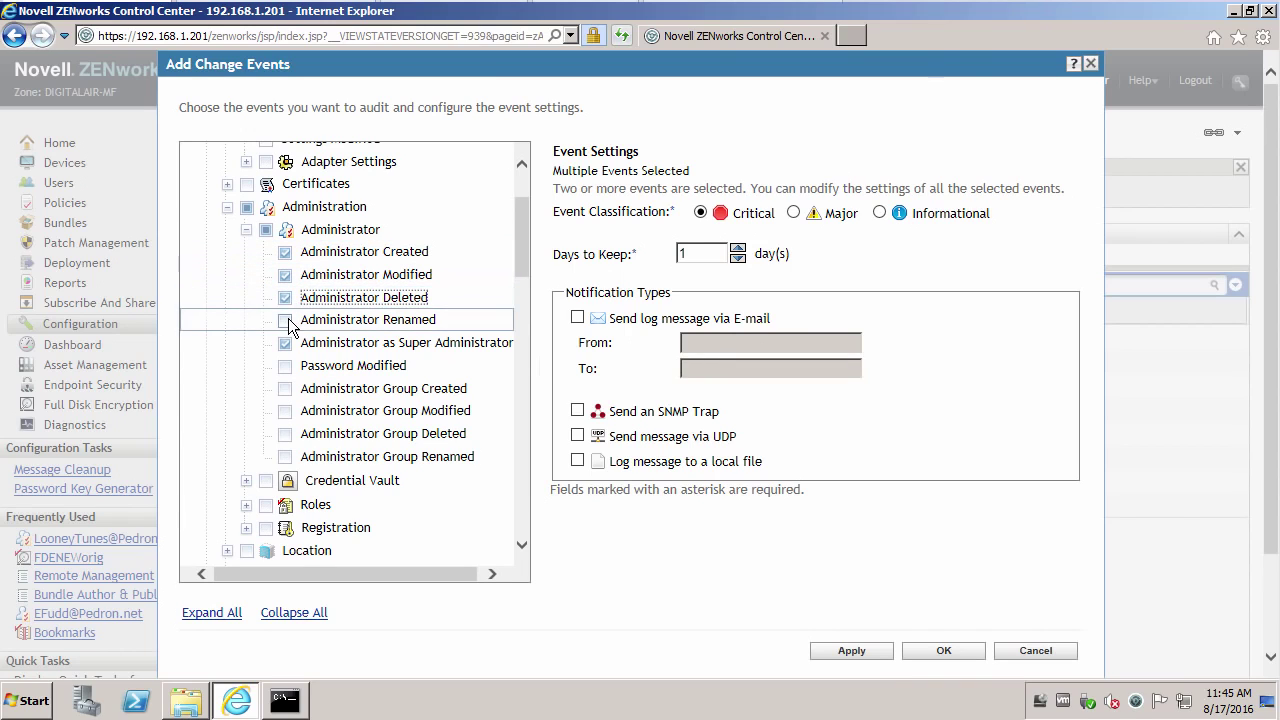
{"action": "left_click", "coordinate": [285, 320]}
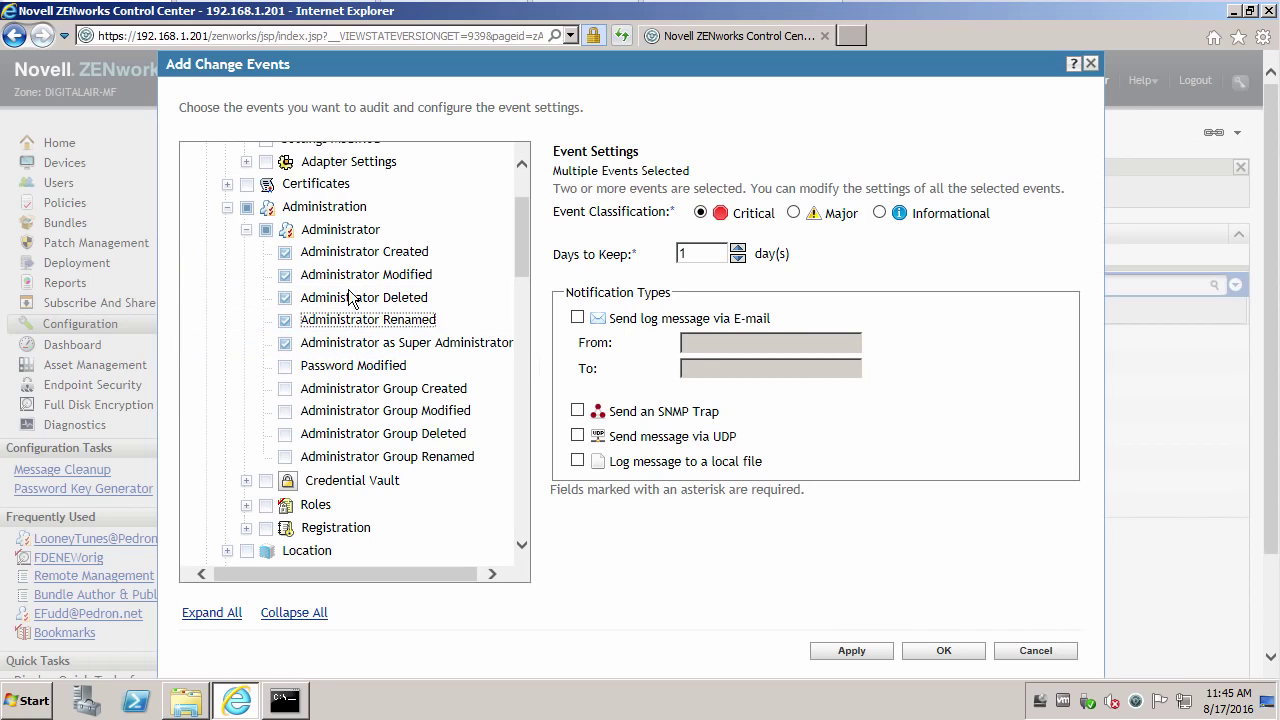
Review the Certificates events, apply the selected change events and close the Add Change Events dialog
{"action": "left_click", "coordinate": [227, 207]}
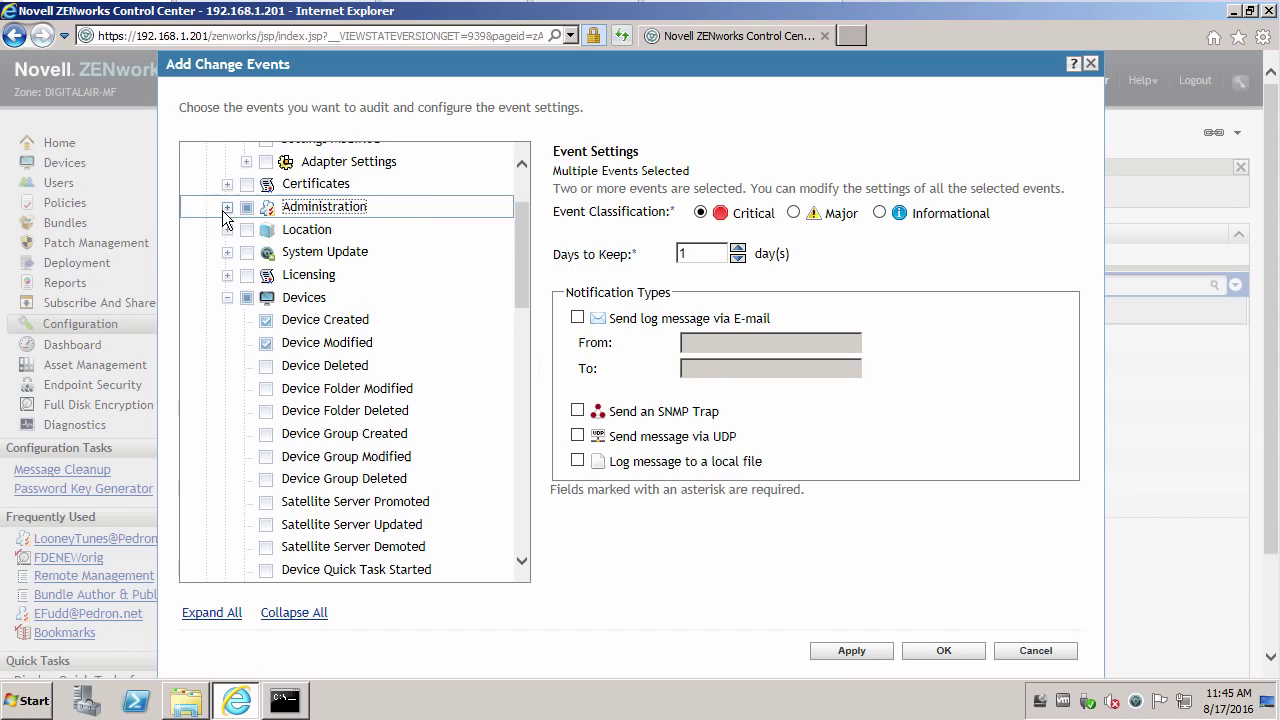
{"action": "left_click", "coordinate": [522, 184]}
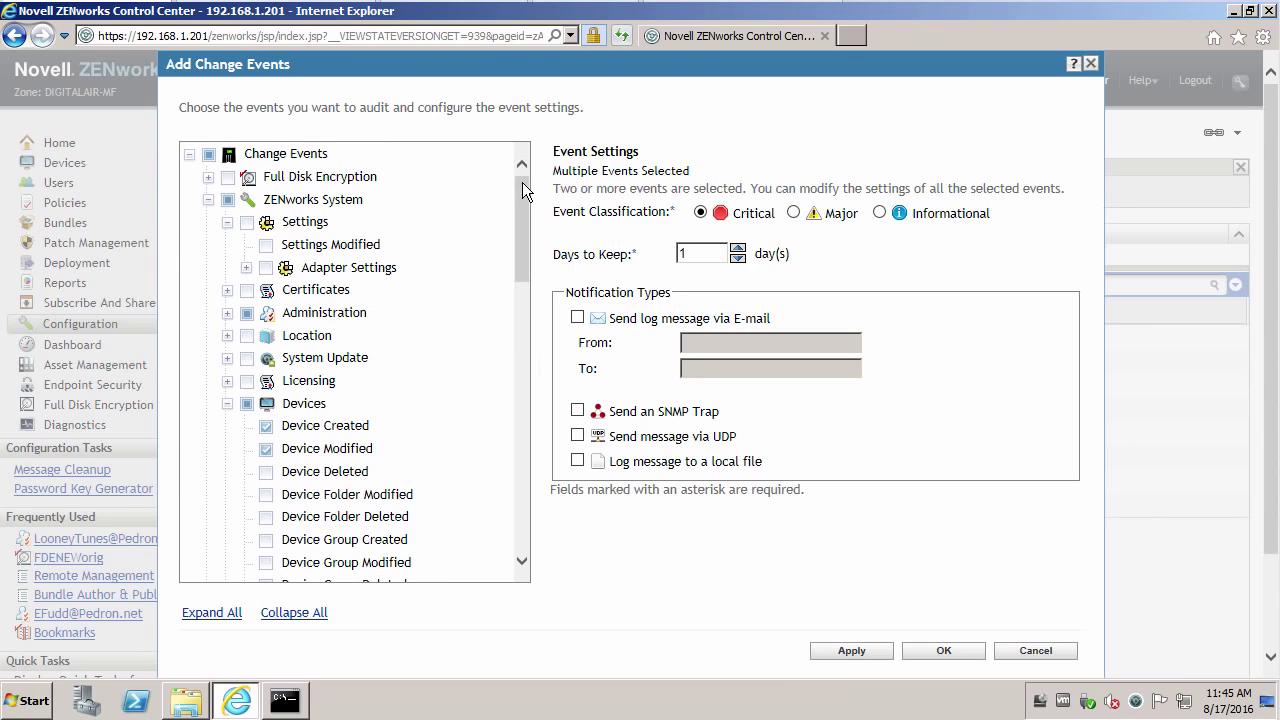
{"action": "left_click", "coordinate": [227, 291]}
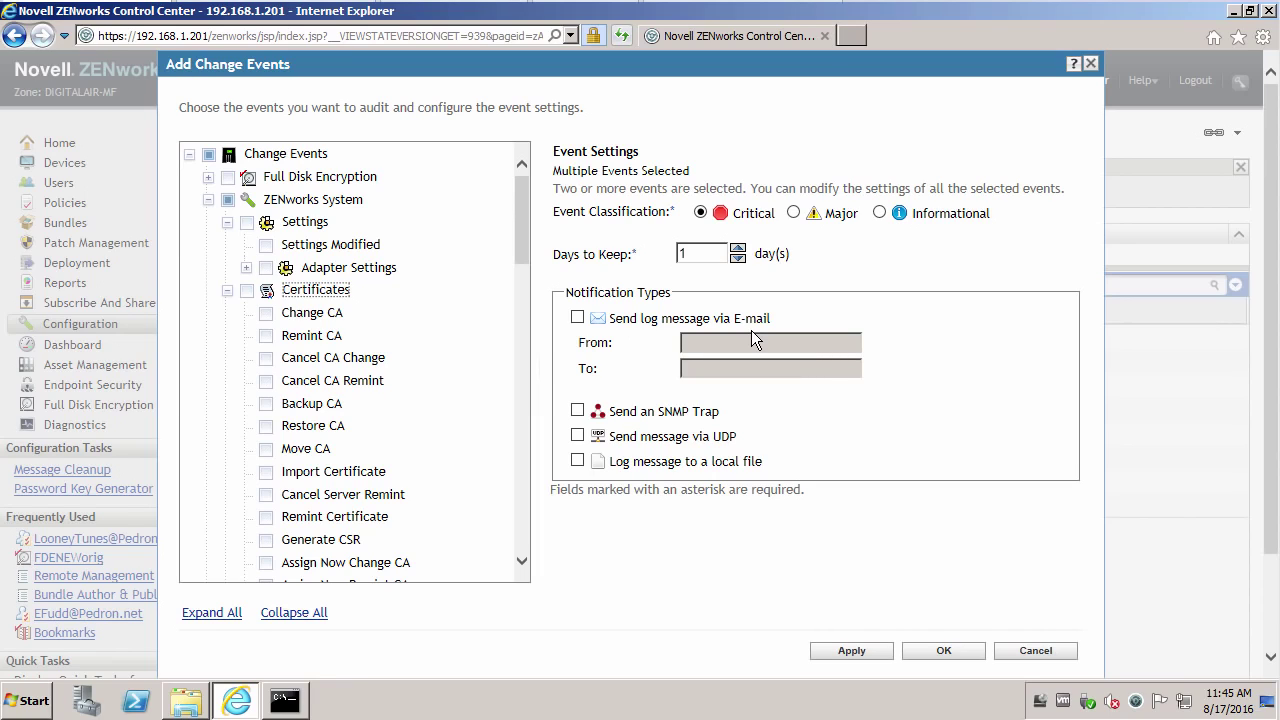
{"action": "left_click", "coordinate": [871, 648]}
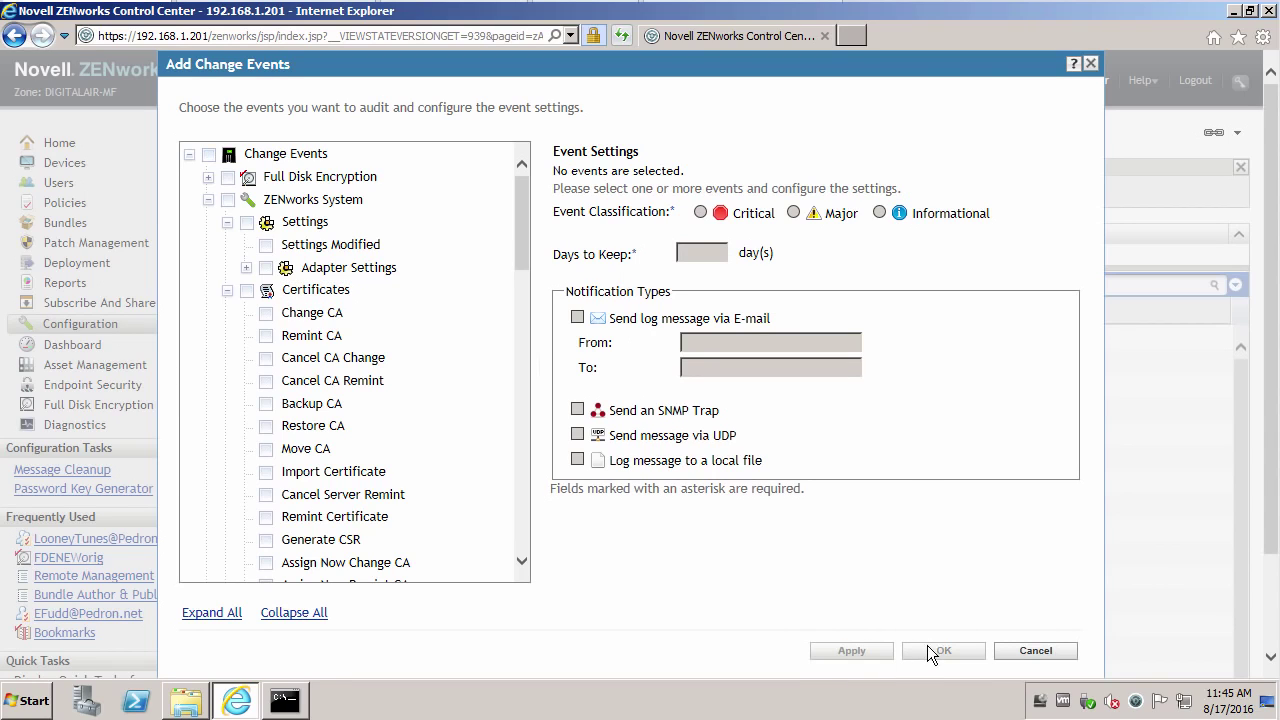
{"action": "left_click", "coordinate": [1030, 652]}
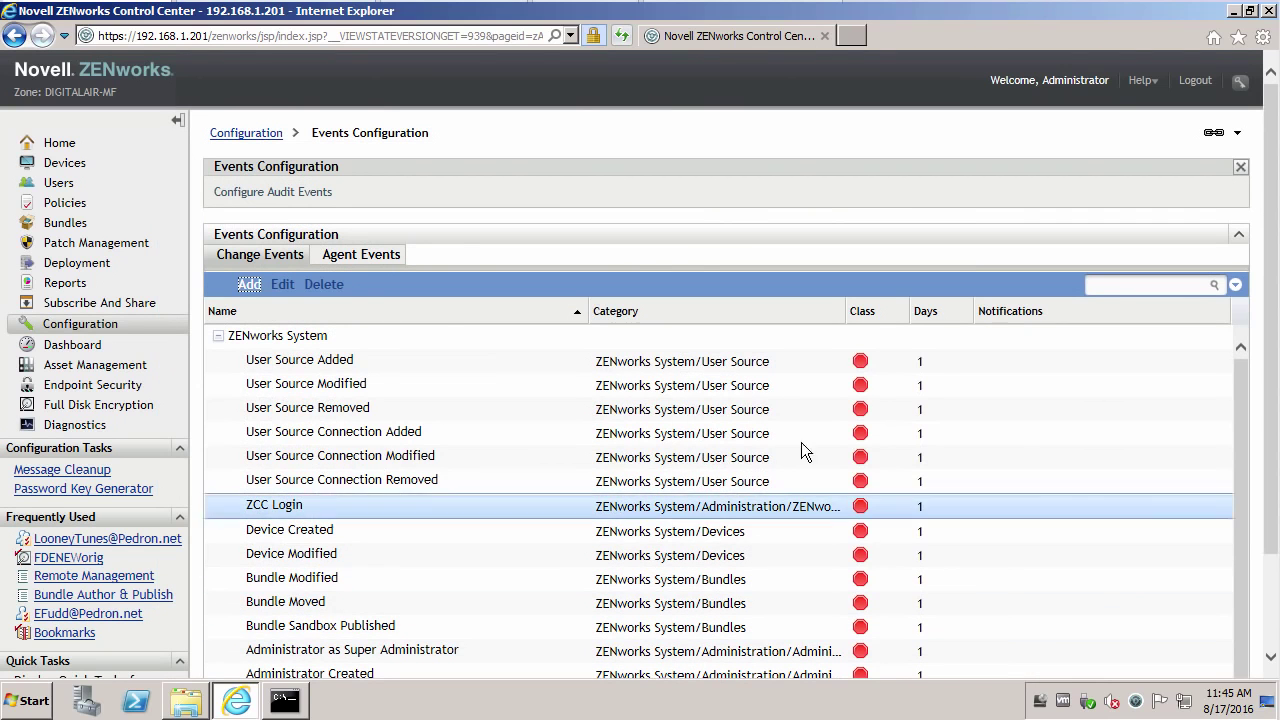
Begin adding agent events and select User Logged In, User Logged Out, User Login Failed and Change Password Event
{"action": "left_click", "coordinate": [359, 262]}
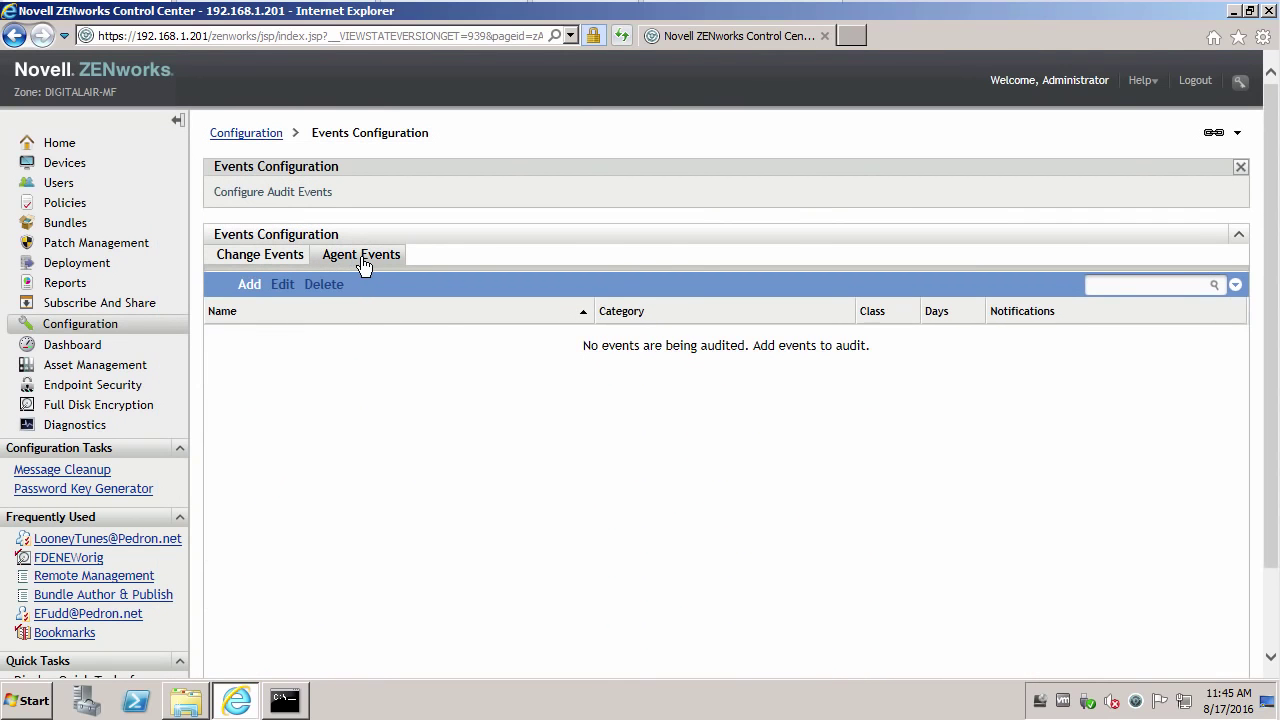
{"action": "left_click", "coordinate": [246, 284]}
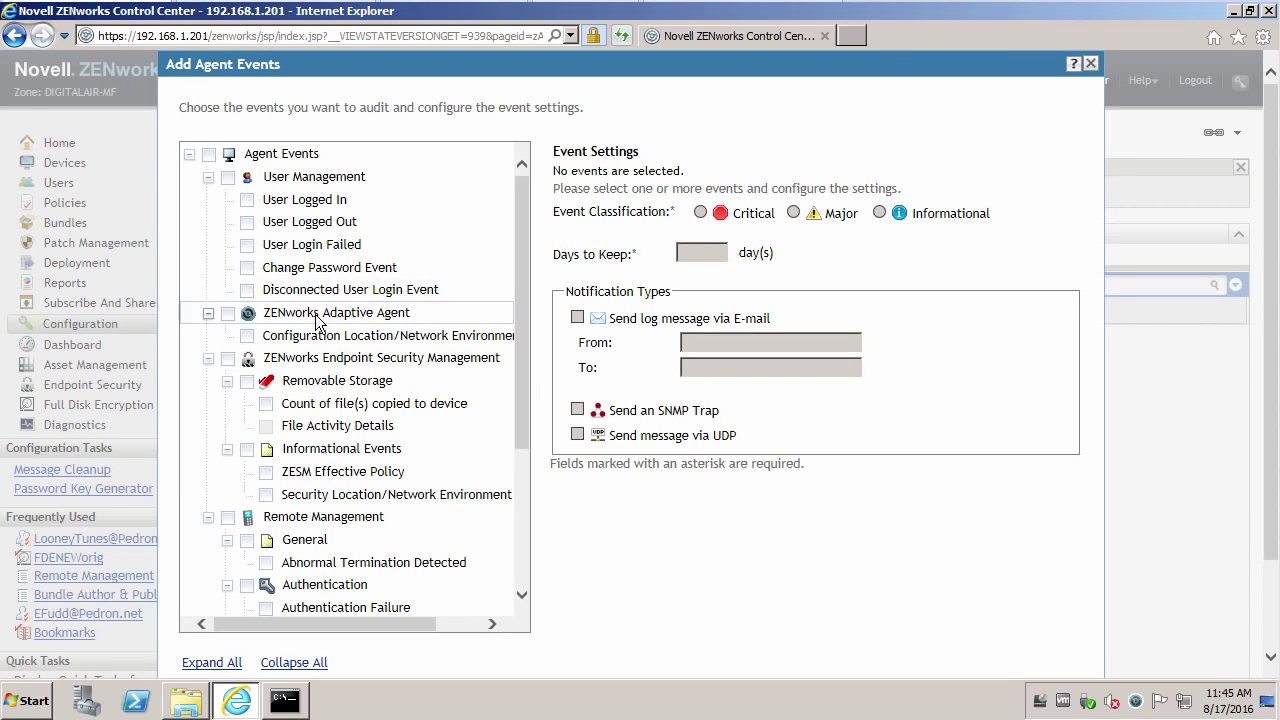
{"action": "left_click", "coordinate": [248, 201]}
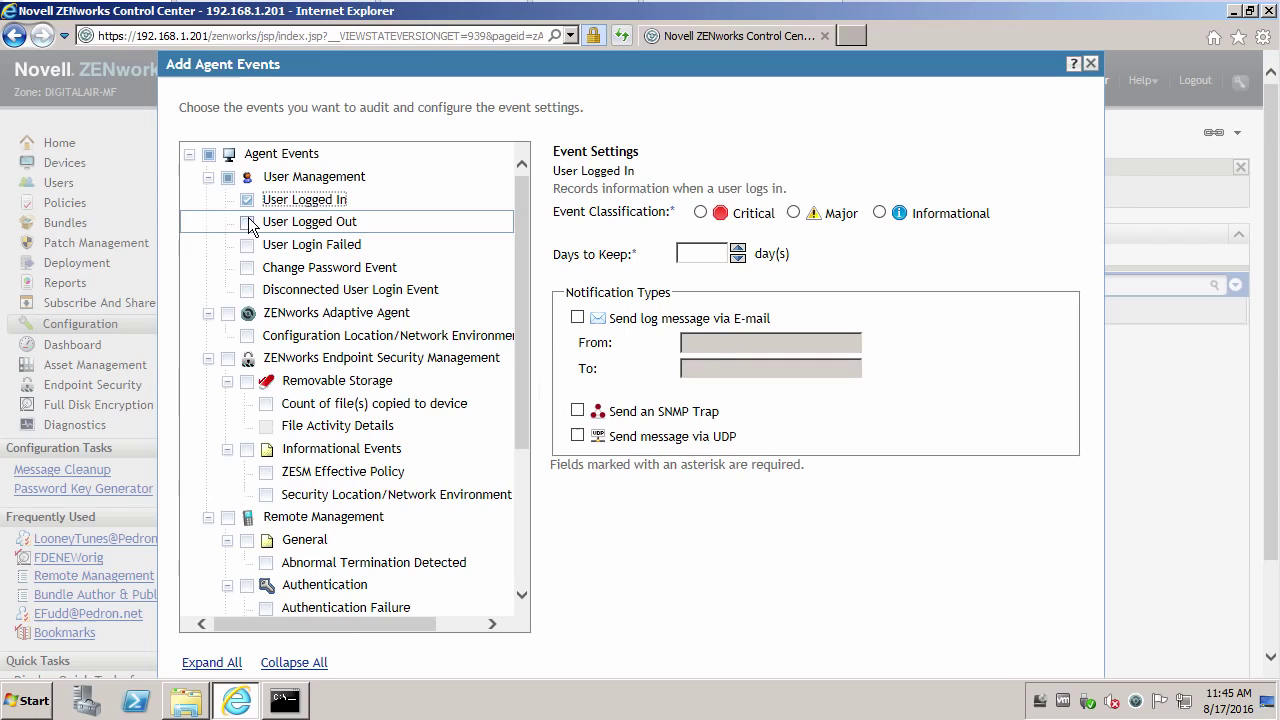
{"action": "left_click", "coordinate": [247, 222]}
{"action": "left_click", "coordinate": [247, 246]}
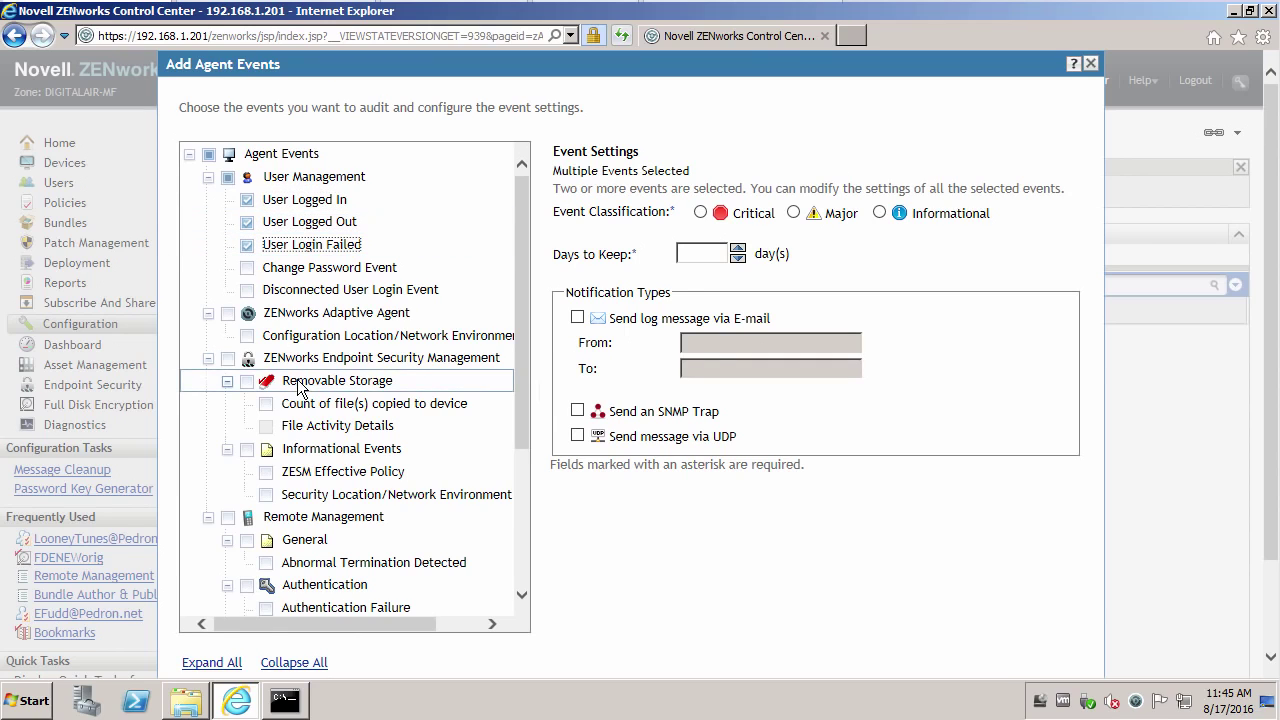
{"action": "left_click", "coordinate": [247, 268]}
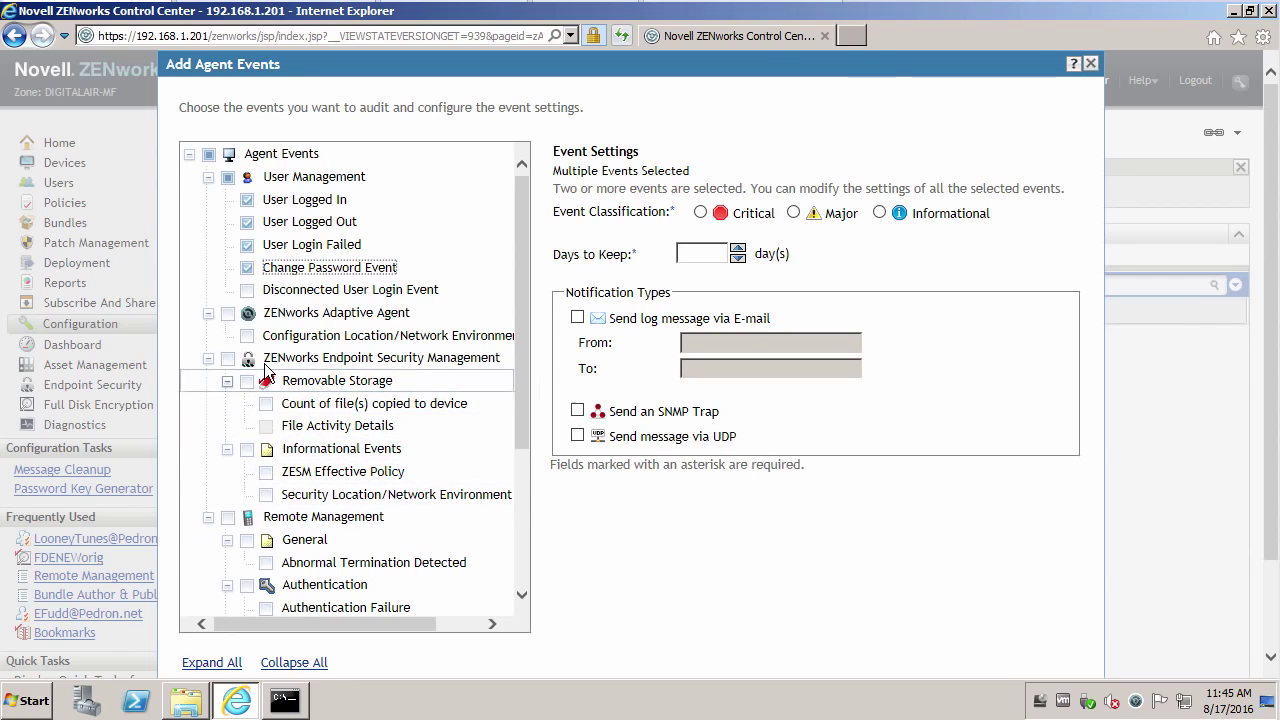
Select the Configuration Location/Network Environment Changes event and all Session and Intruder Detection events under Remote Management
{"action": "left_click", "coordinate": [247, 336]}
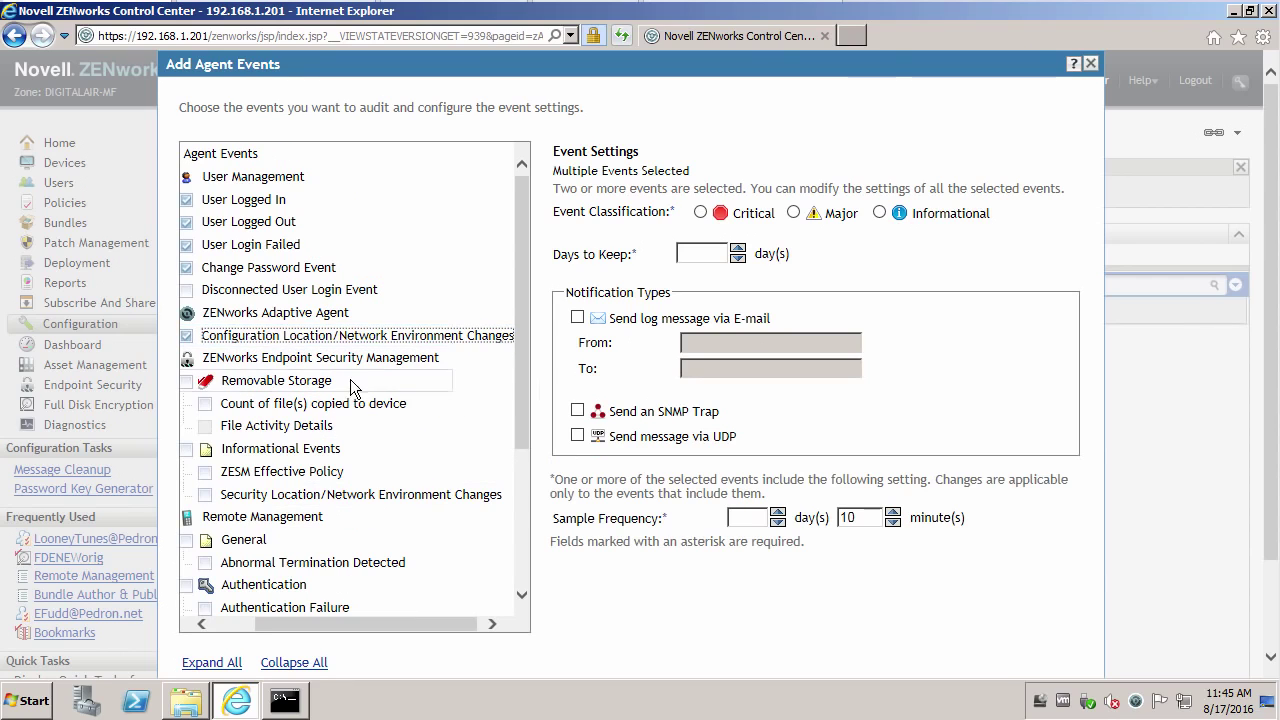
{"action": "left_click_drag", "start_coordinate": [349, 617], "coordinate": [280, 617]}
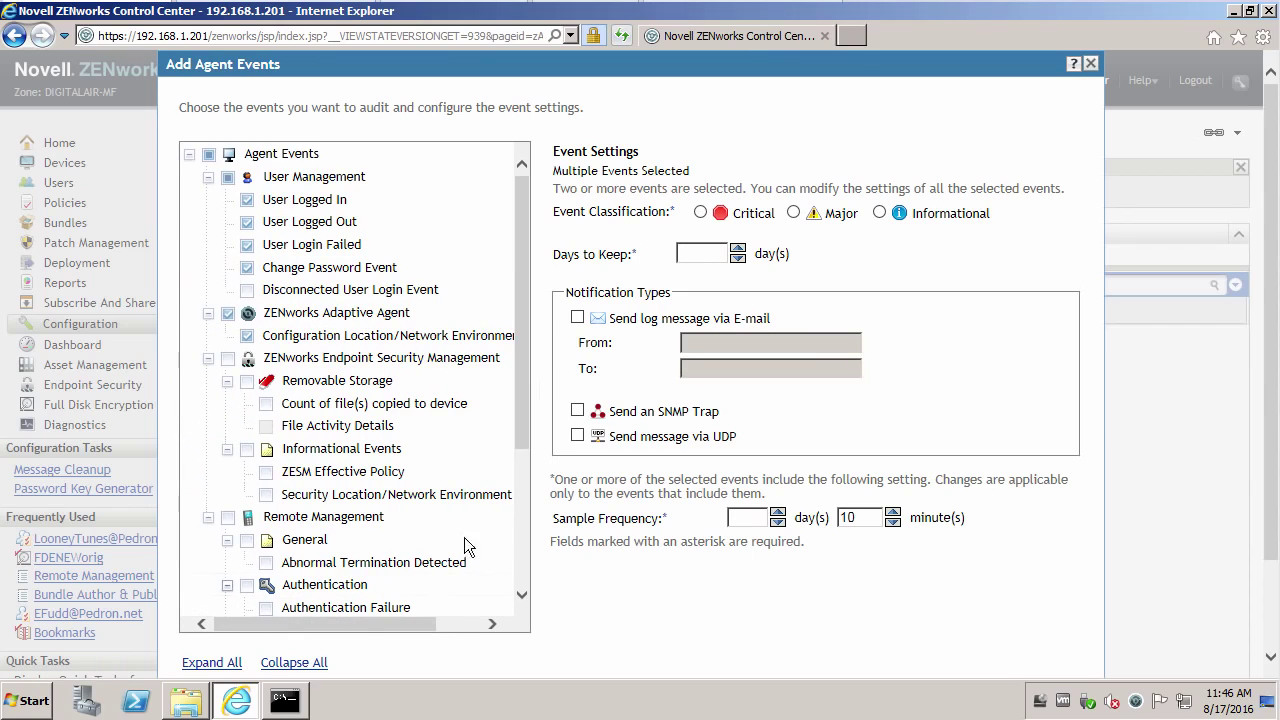
{"action": "left_click_drag", "start_coordinate": [516, 410], "coordinate": [521, 585]}
{"action": "left_click", "coordinate": [266, 514]}
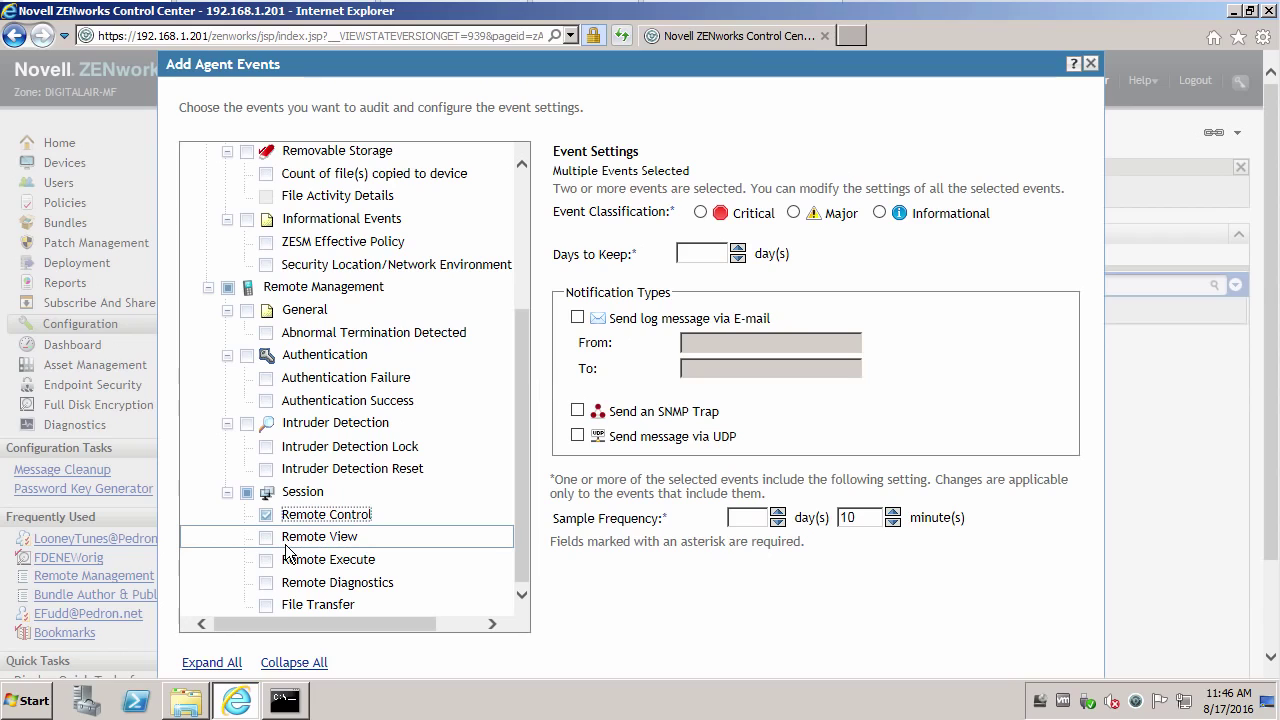
{"action": "left_click", "coordinate": [247, 493]}
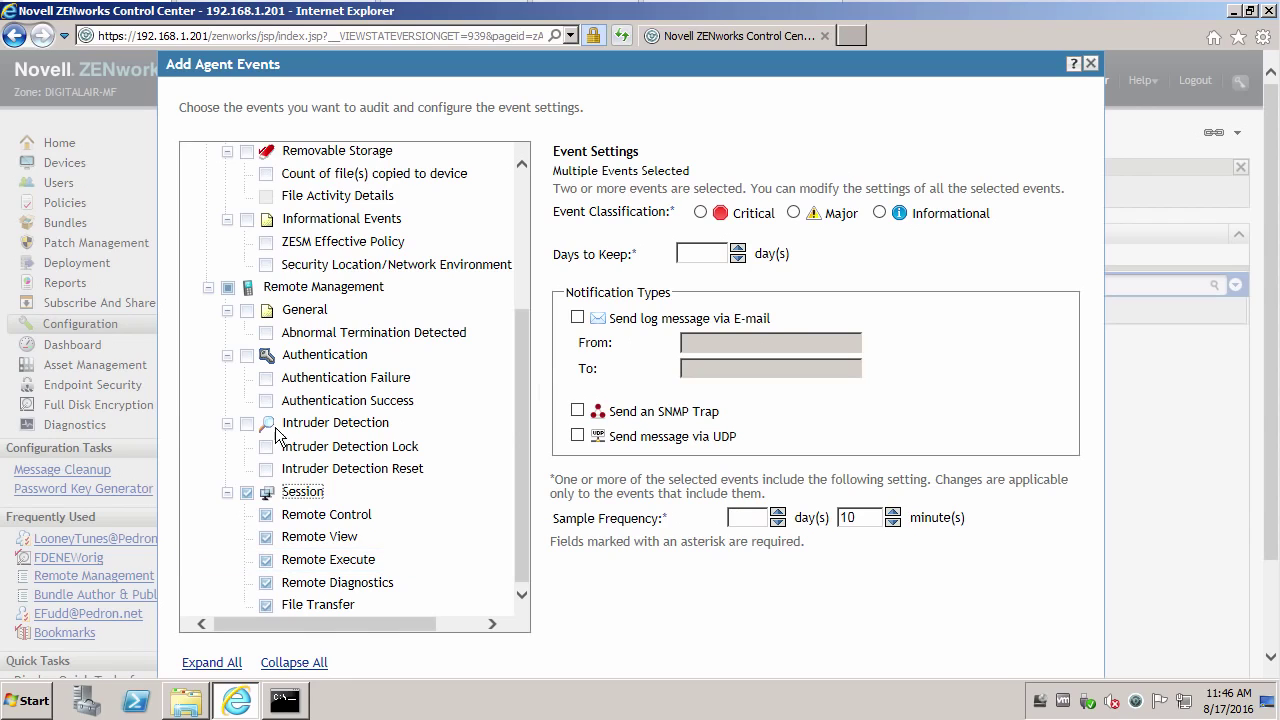
{"action": "left_click", "coordinate": [248, 423]}
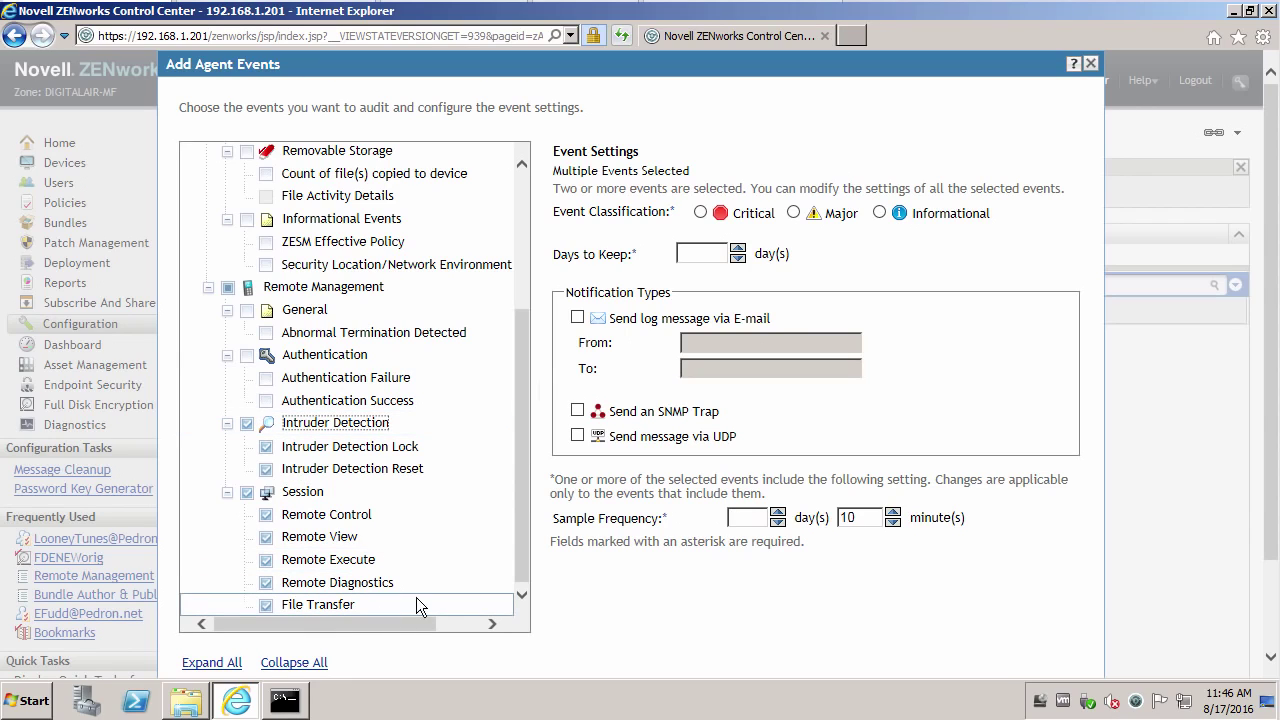
Classify the selected agent events as Critical with 1 day to keep, apply them and close the Add Agent Events dialog
{"action": "left_click", "coordinate": [701, 213]}
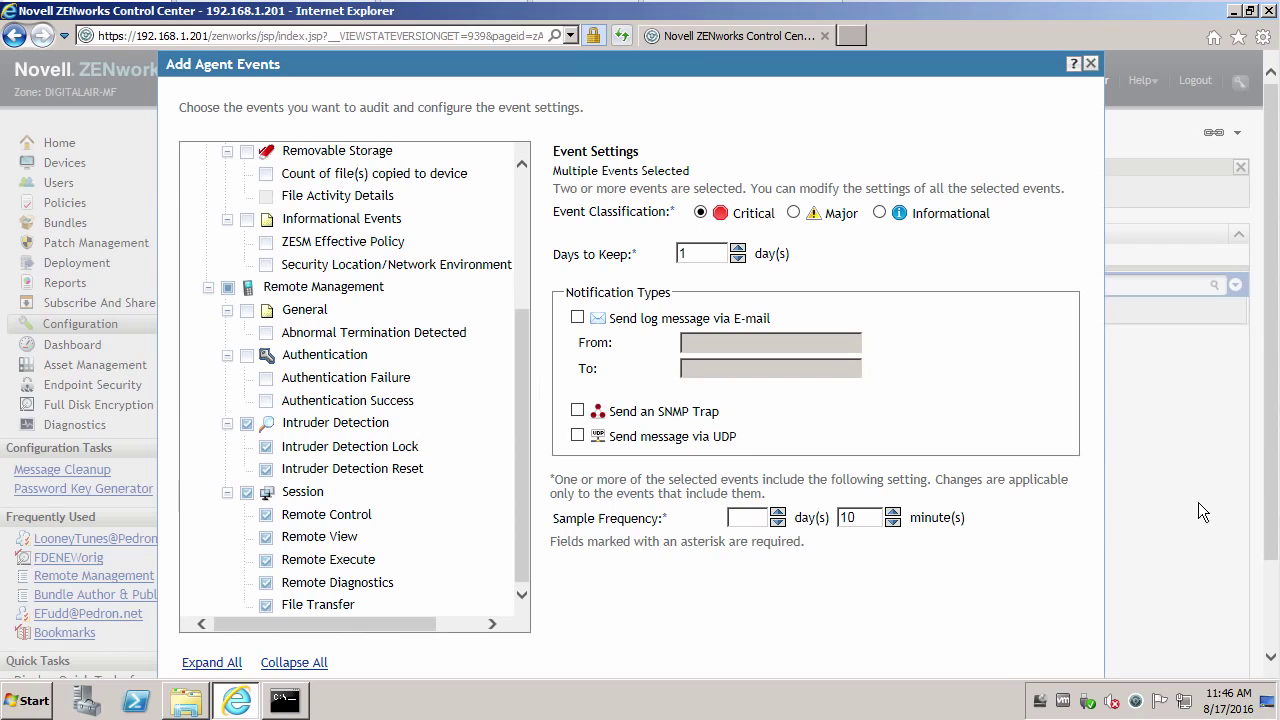
{"action": "left_click_drag", "start_coordinate": [1274, 469], "coordinate": [1274, 600]}
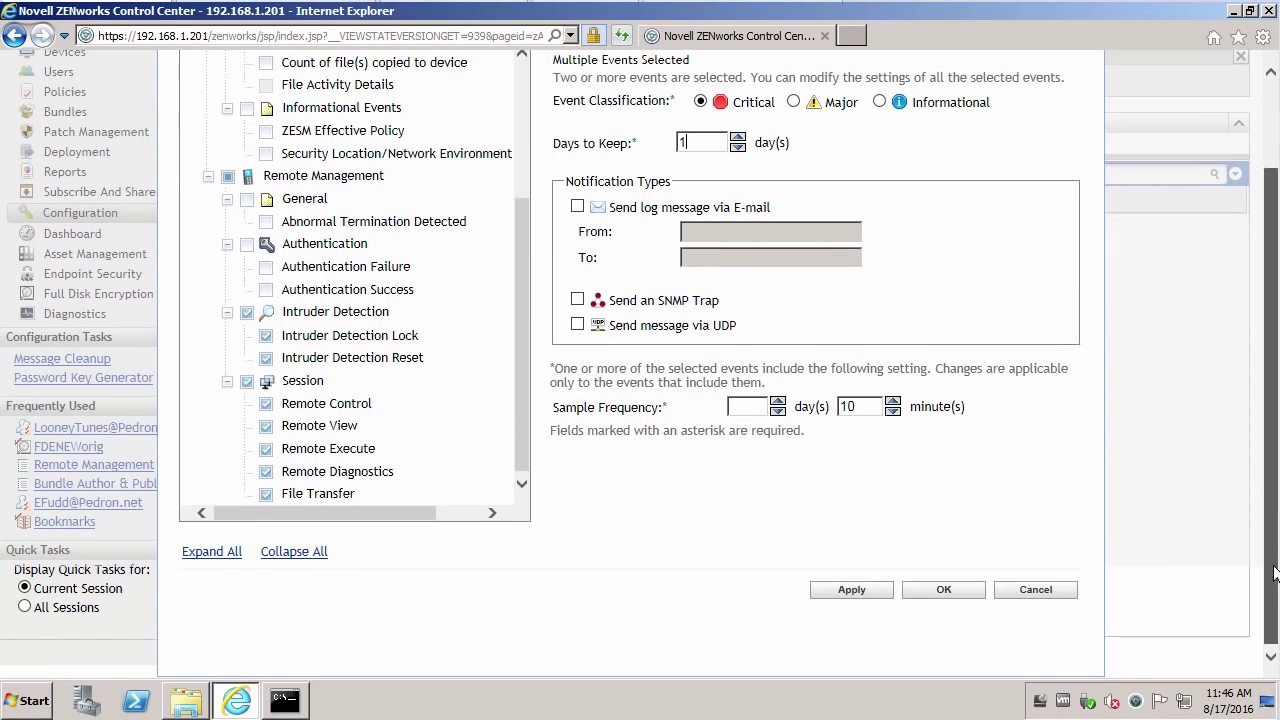
{"action": "left_click", "coordinate": [860, 590]}
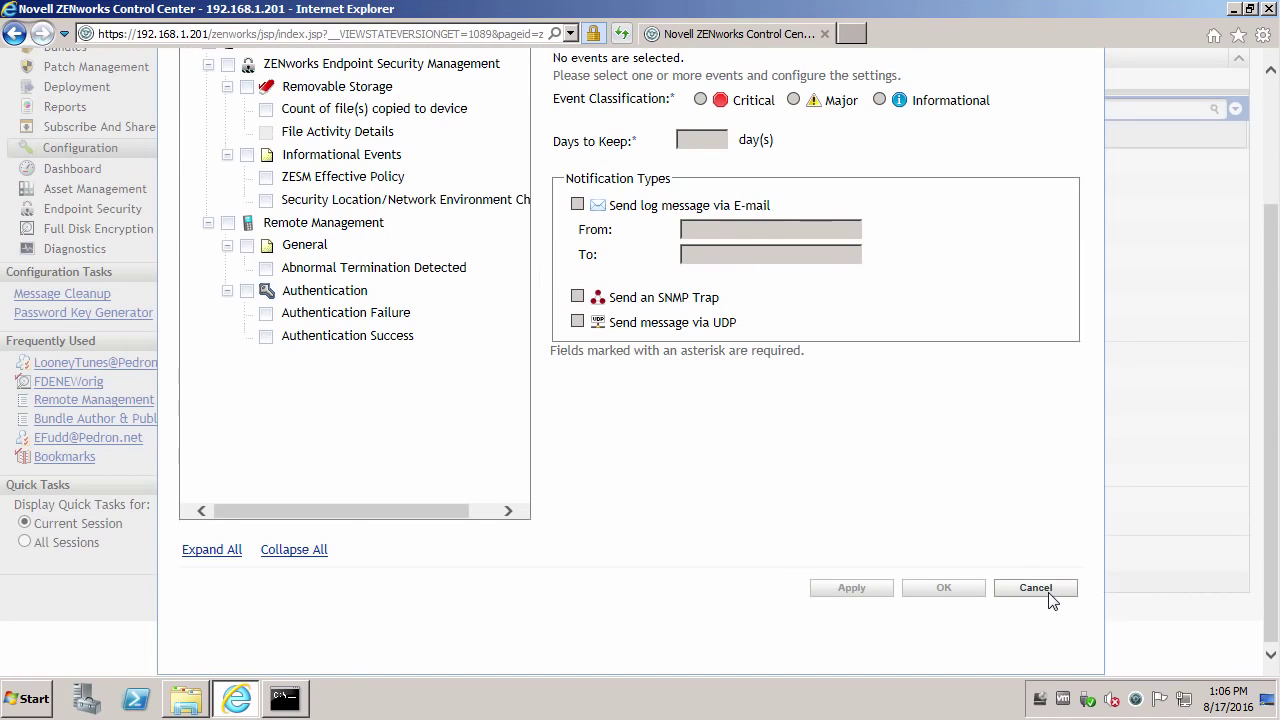
{"action": "left_click", "coordinate": [1035, 588]}
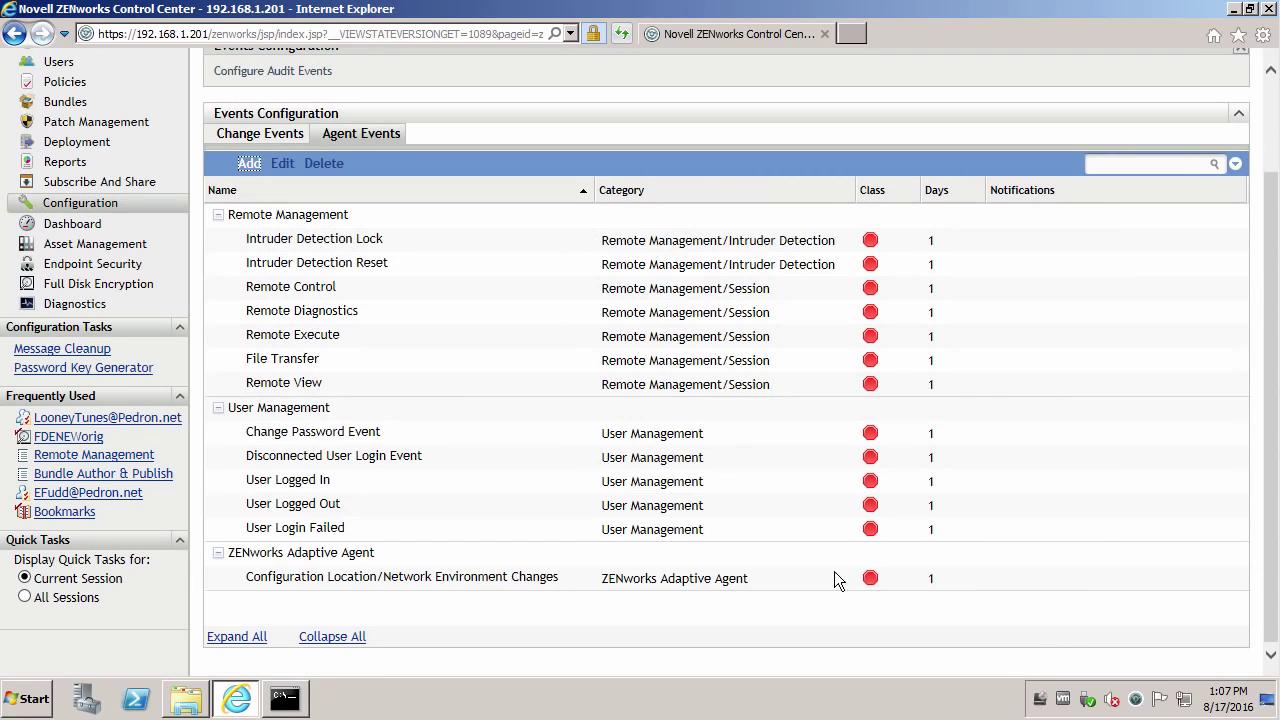
Delete all events in the User Management group from the agent events list and start adding agent events again
{"action": "left_click", "coordinate": [318, 482]}
{"action": "left_click", "coordinate": [291, 409]}
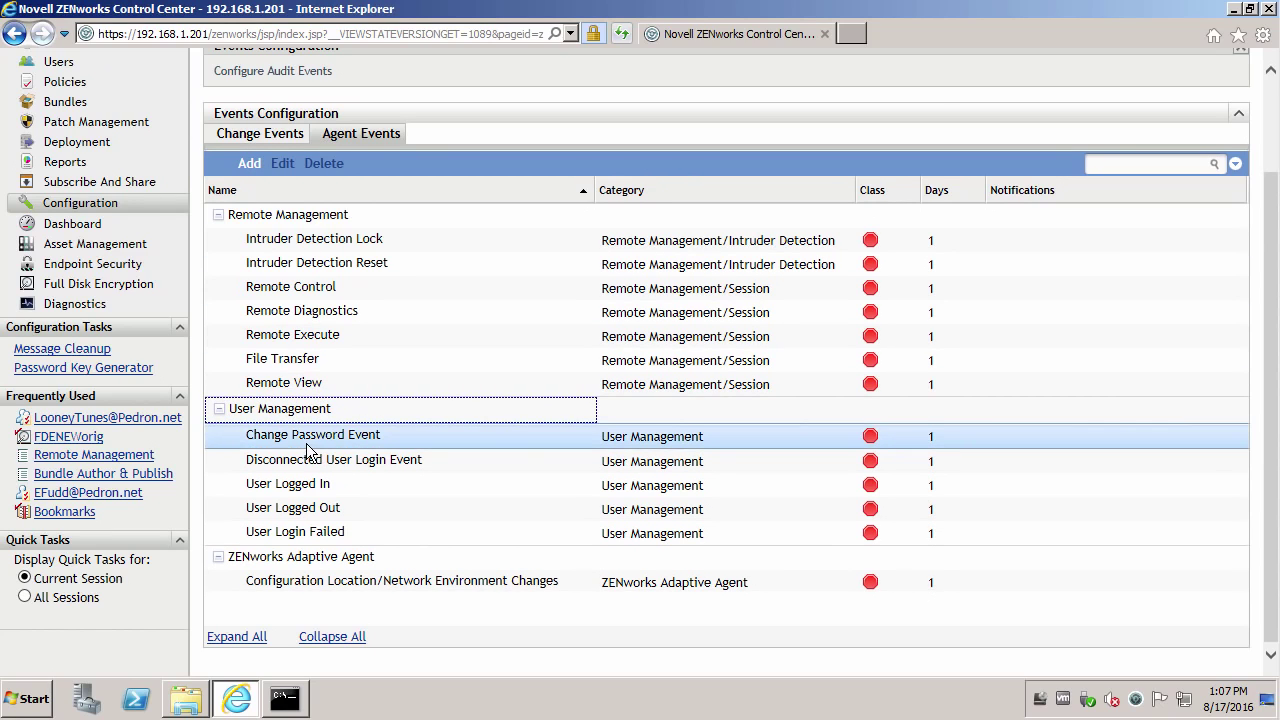
{"action": "left_click_drag", "start_coordinate": [307, 446], "coordinate": [326, 537]}
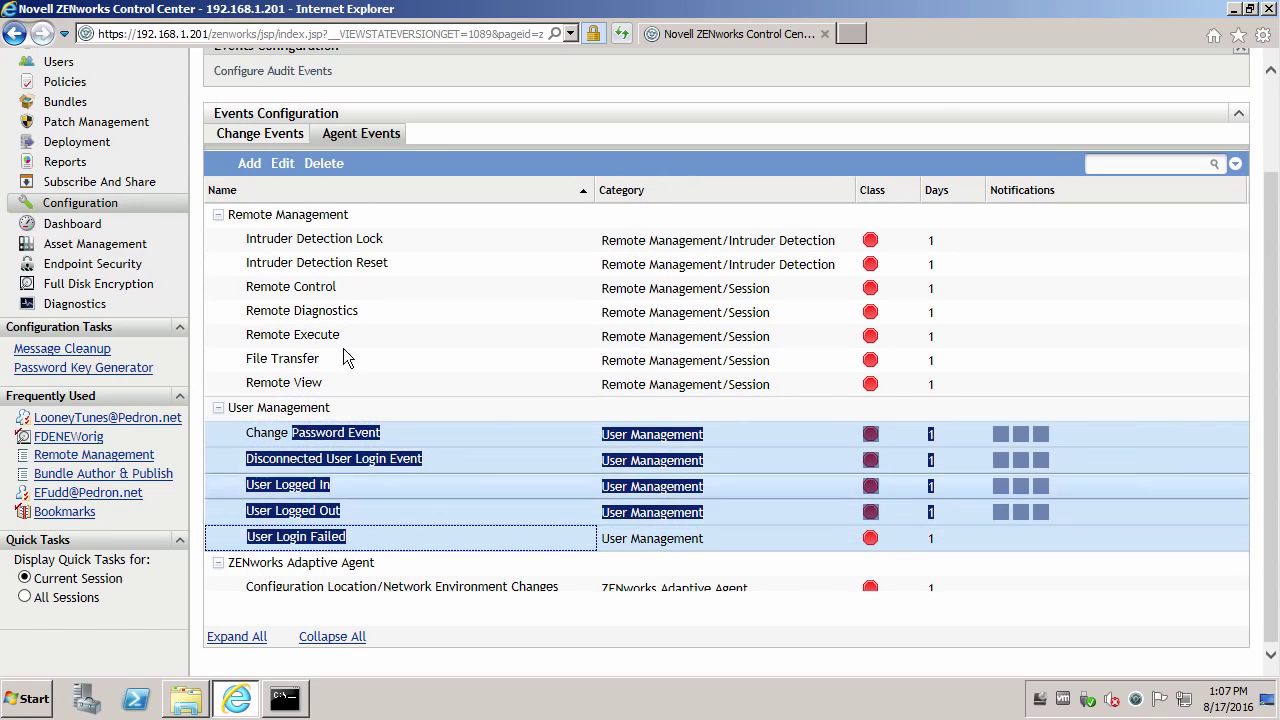
{"action": "left_click", "coordinate": [331, 165]}
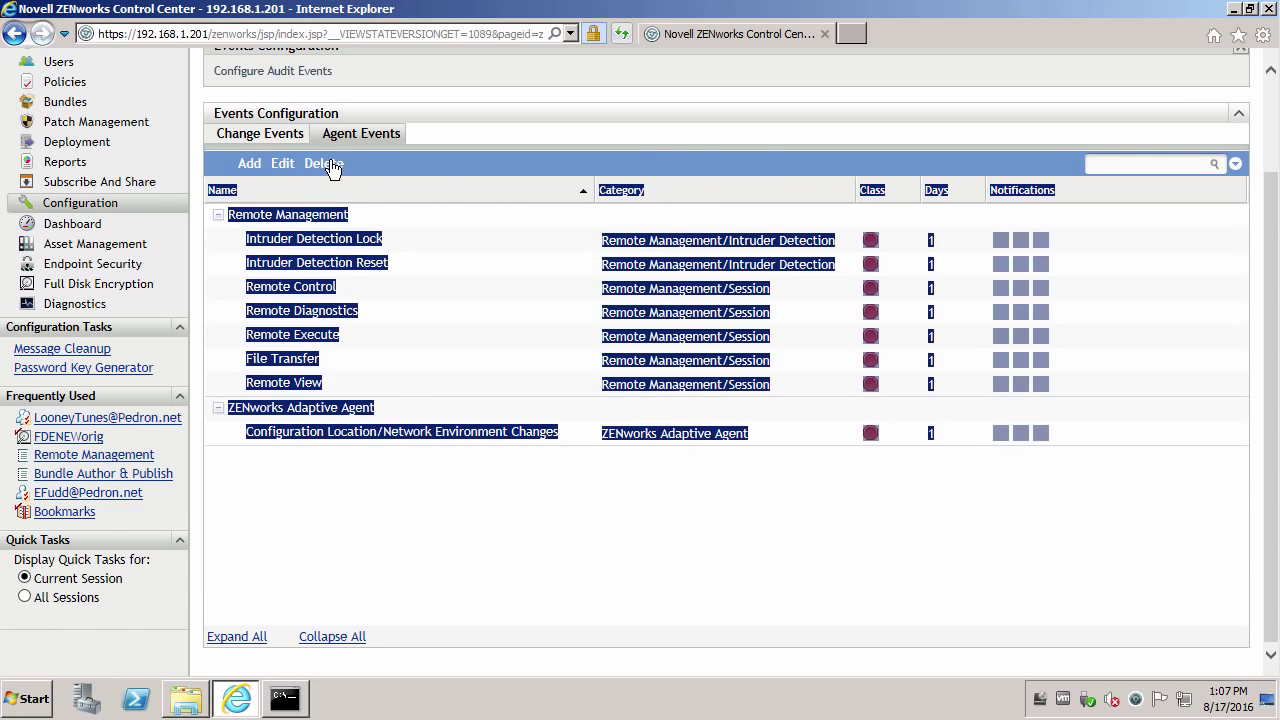
{"action": "left_click", "coordinate": [250, 164]}
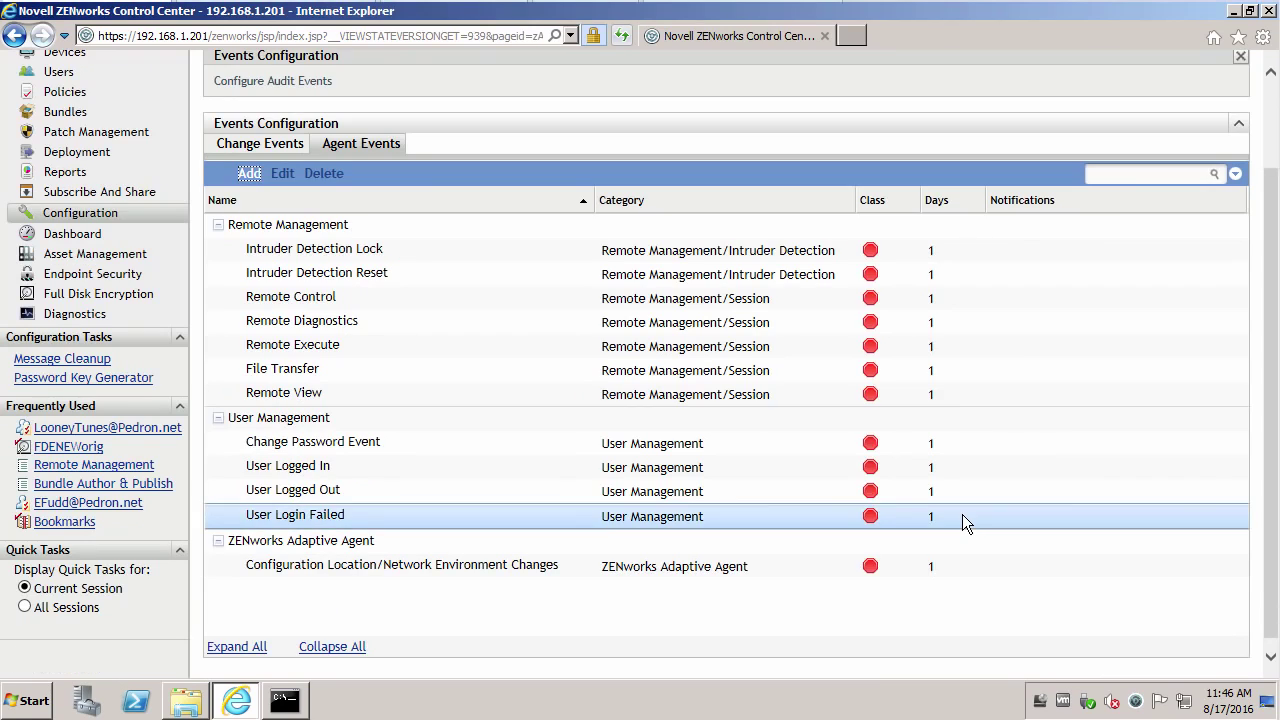
Log out of the Administrator account and log in with the other saved administrator account
{"action": "scroll", "coordinate": [1270, 114], "scroll_direction": "up", "scroll_amount": 2}
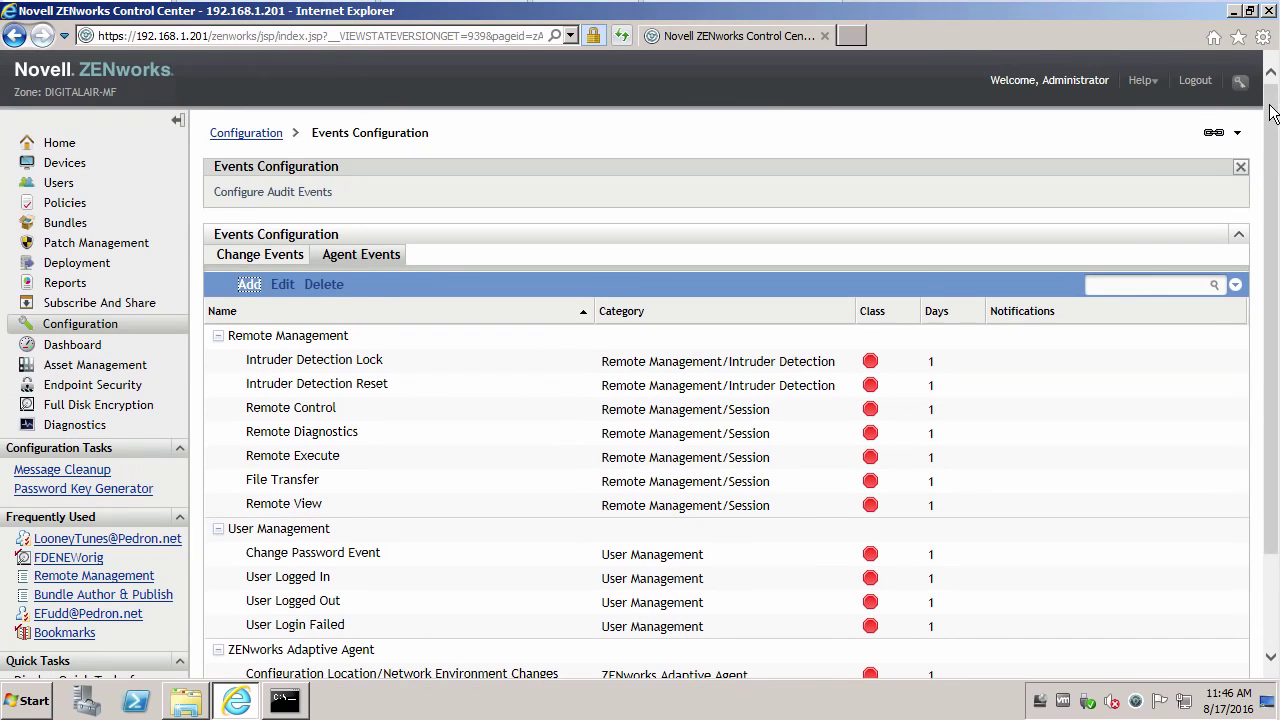
{"action": "left_click", "coordinate": [1197, 86]}
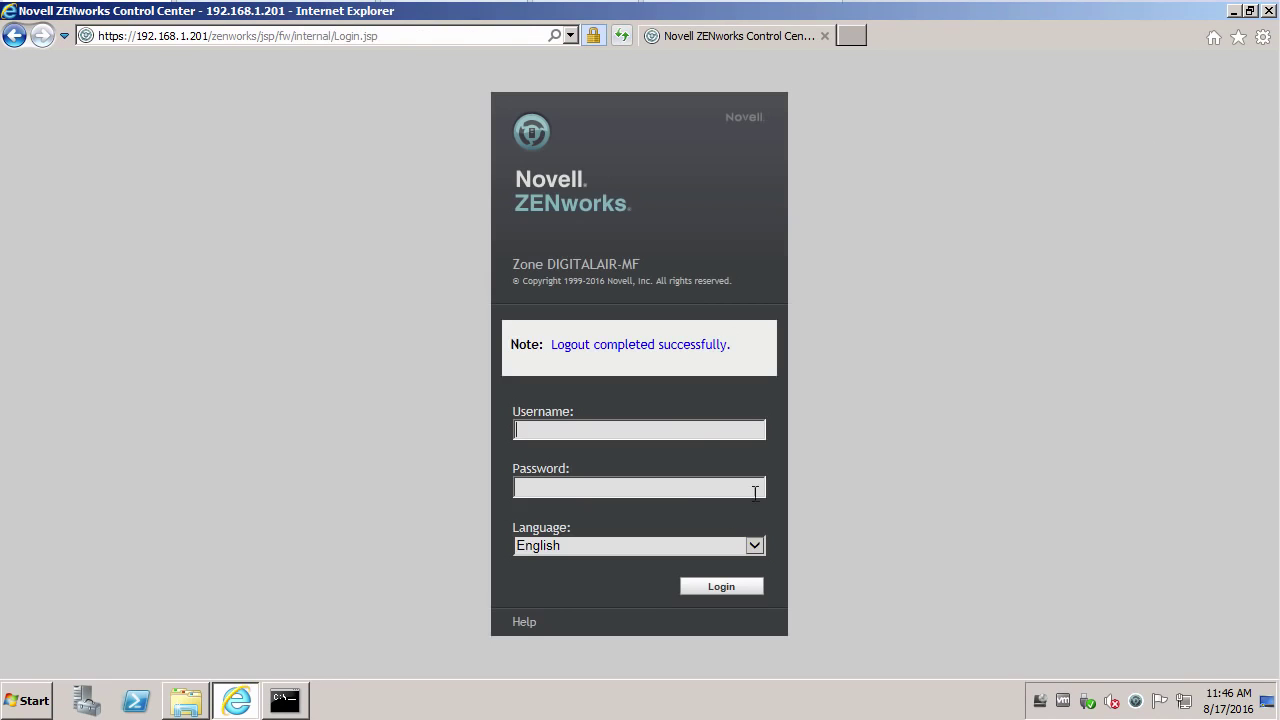
{"action": "left_click", "coordinate": [642, 431]}
{"action": "type", "text": "e"}
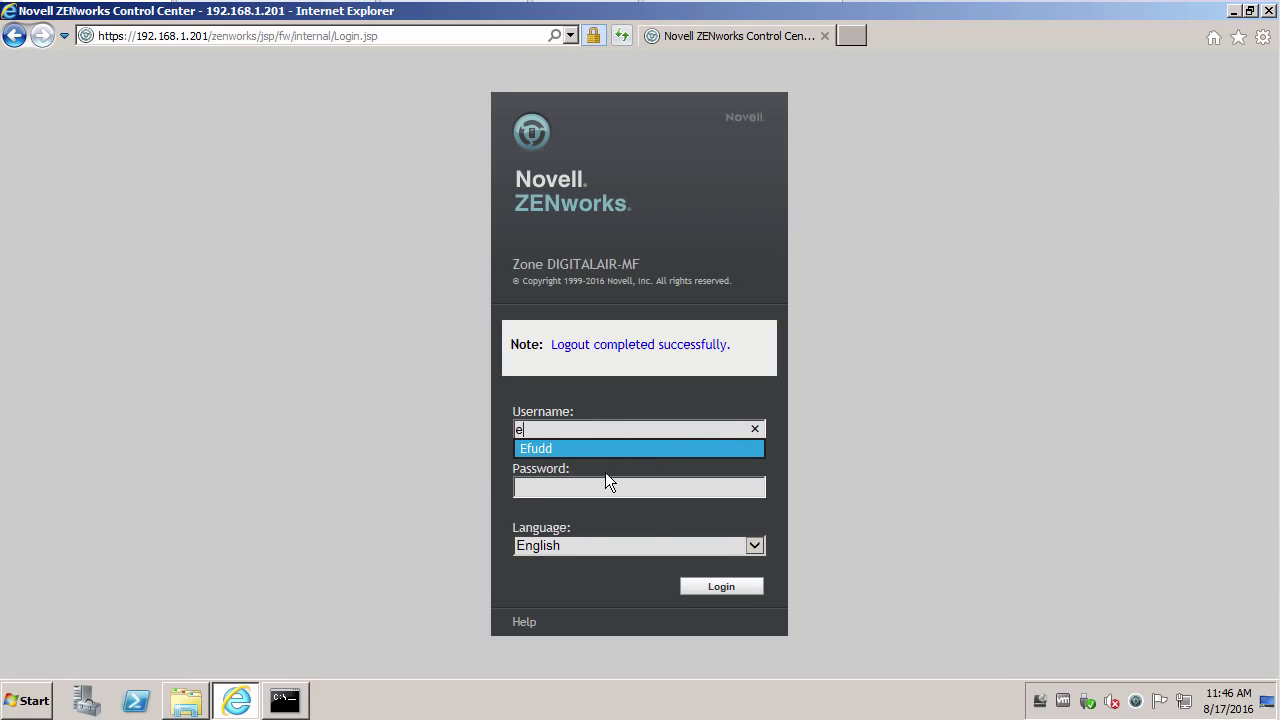
{"action": "left_click", "coordinate": [610, 449]}
{"action": "left_click", "coordinate": [718, 589]}
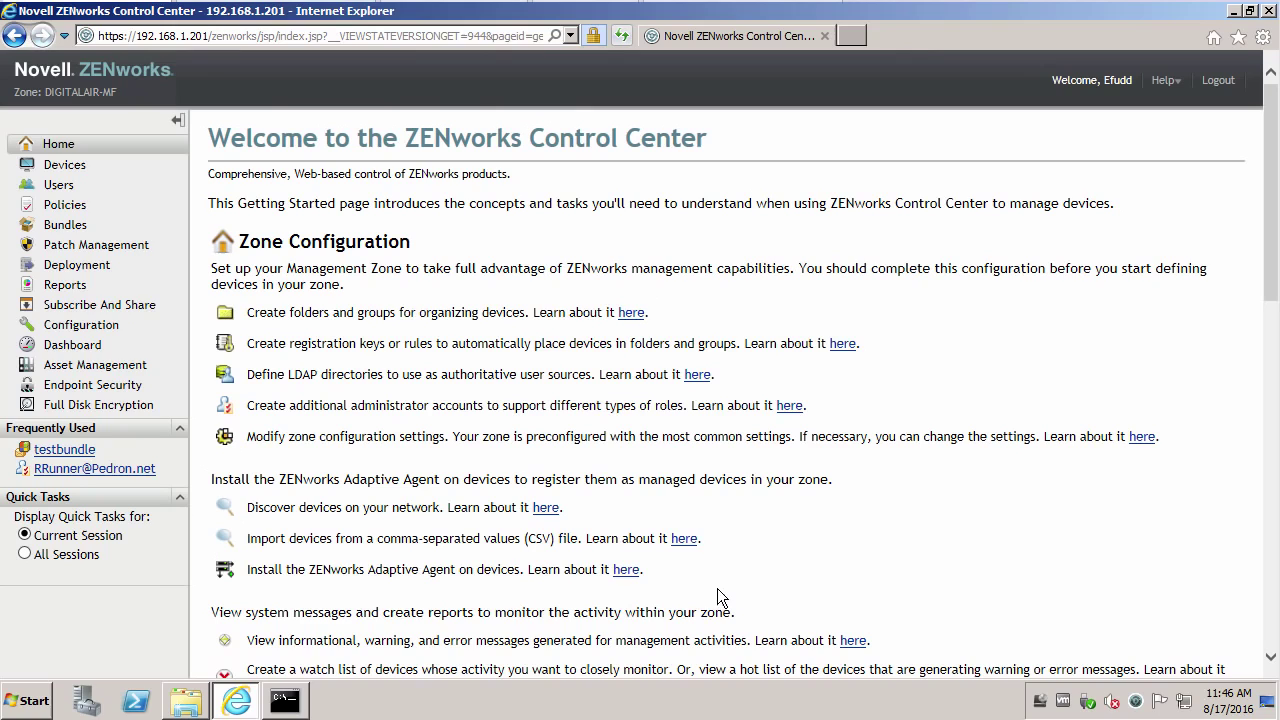
Start a new Windows Bundle in the TEST bundle folder and proceed to the Define Details step
{"action": "left_click", "coordinate": [58, 228]}
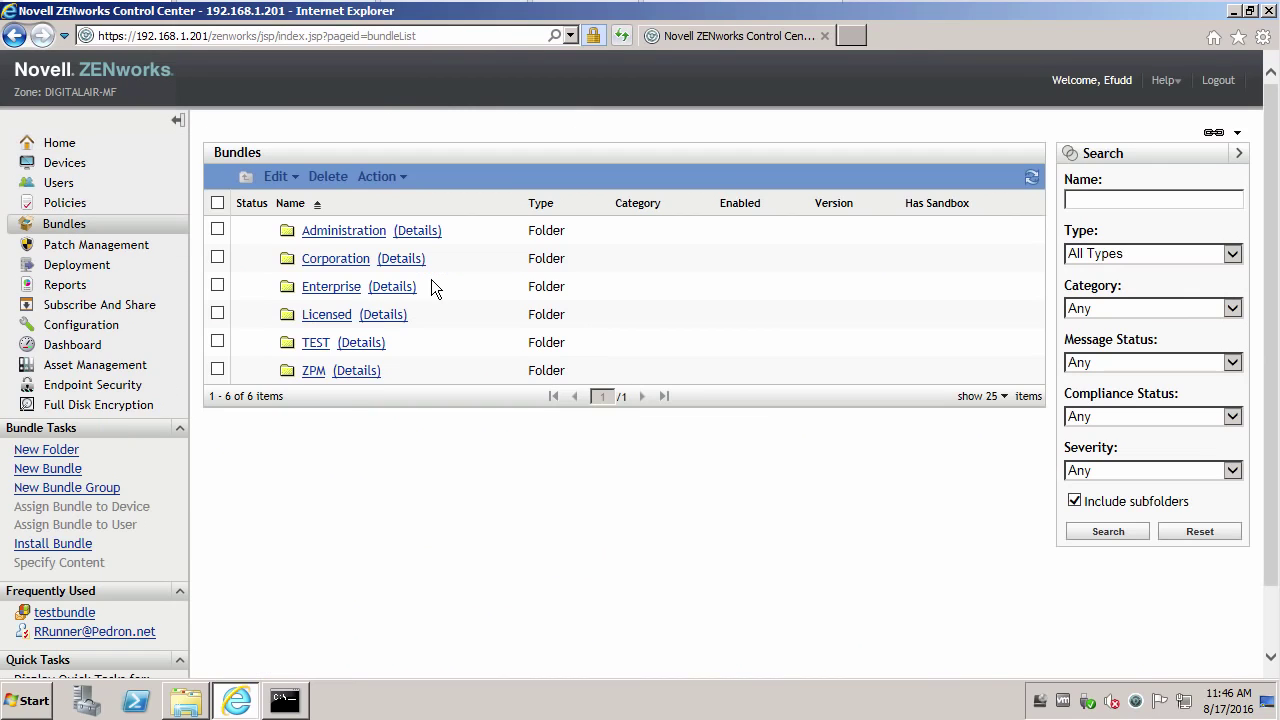
{"action": "left_click", "coordinate": [316, 342]}
{"action": "left_click", "coordinate": [288, 194]}
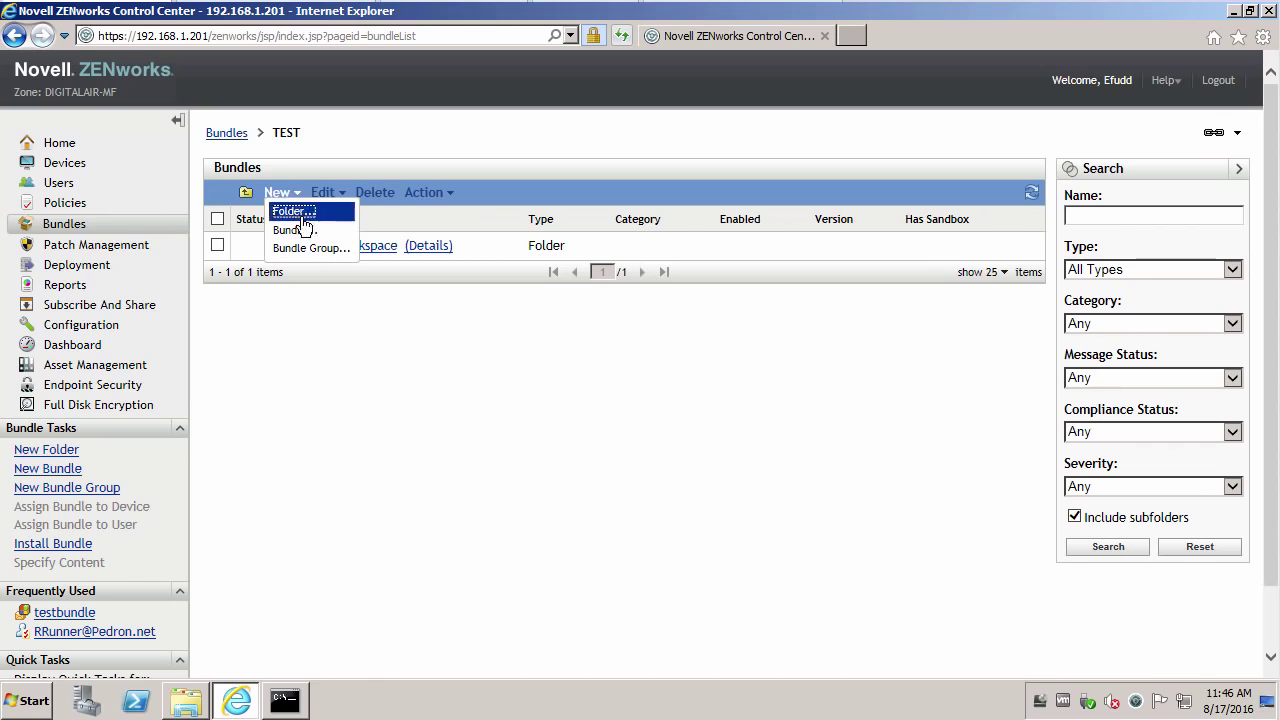
{"action": "left_click", "coordinate": [296, 231]}
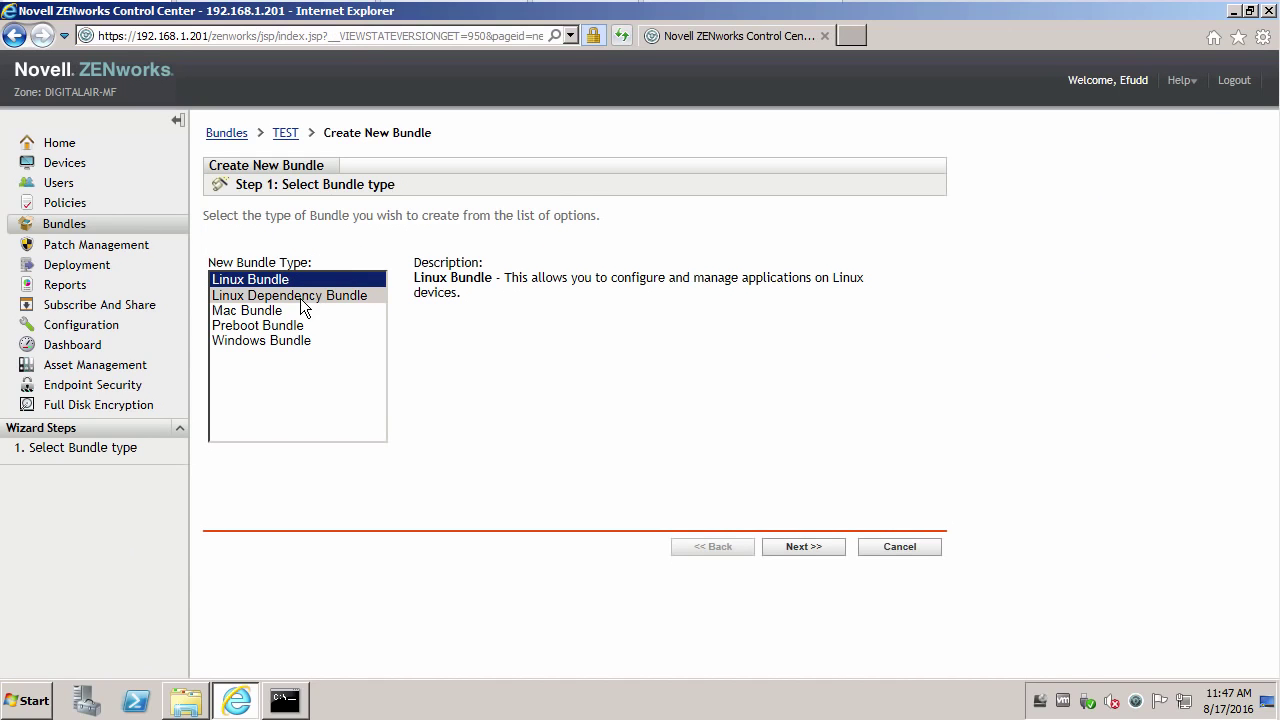
{"action": "left_click", "coordinate": [280, 341]}
{"action": "left_click", "coordinate": [786, 545]}
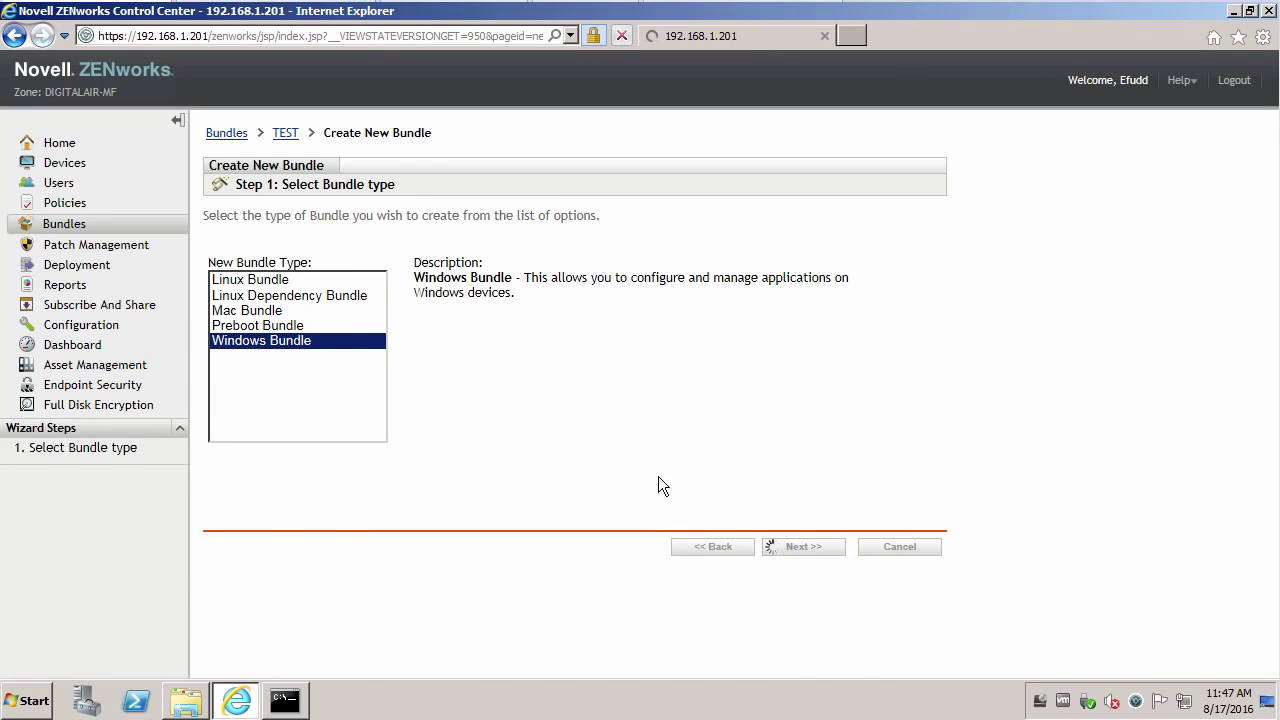
{"action": "left_click", "coordinate": [767, 546]}
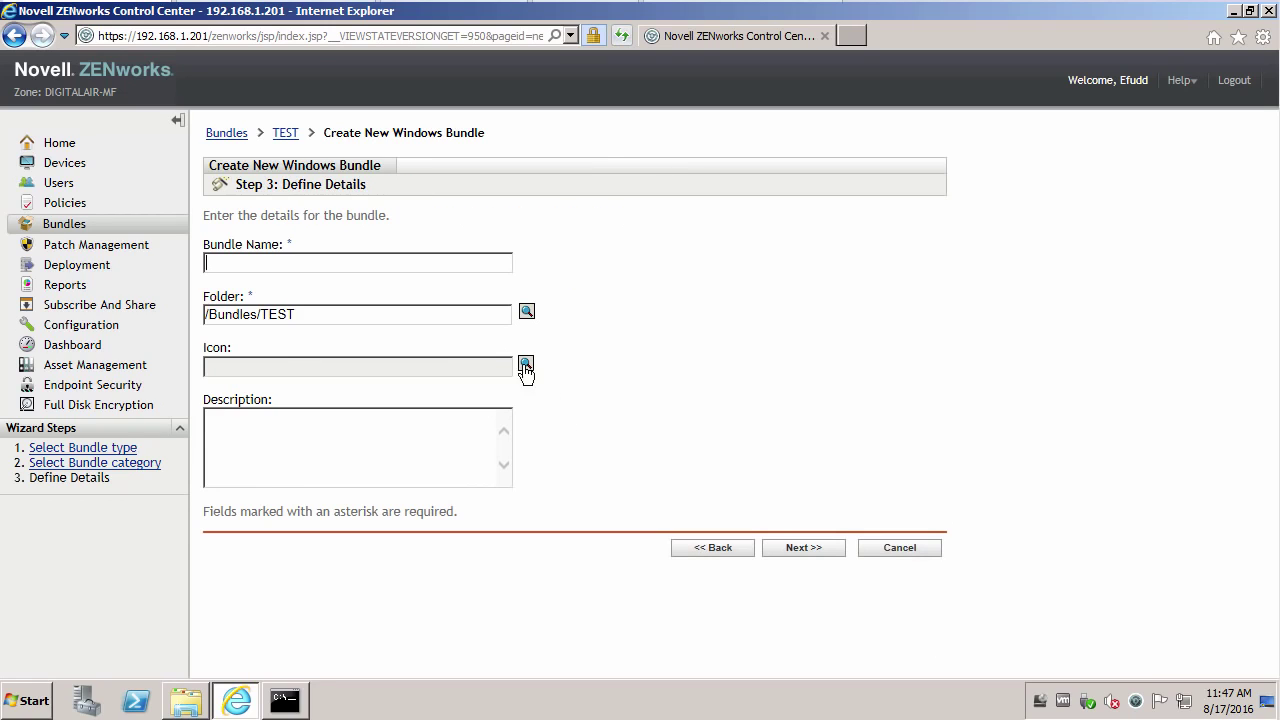
Name the new Windows bundle Testbundle and finish creating it
{"action": "type", "text": "Testbundle"}
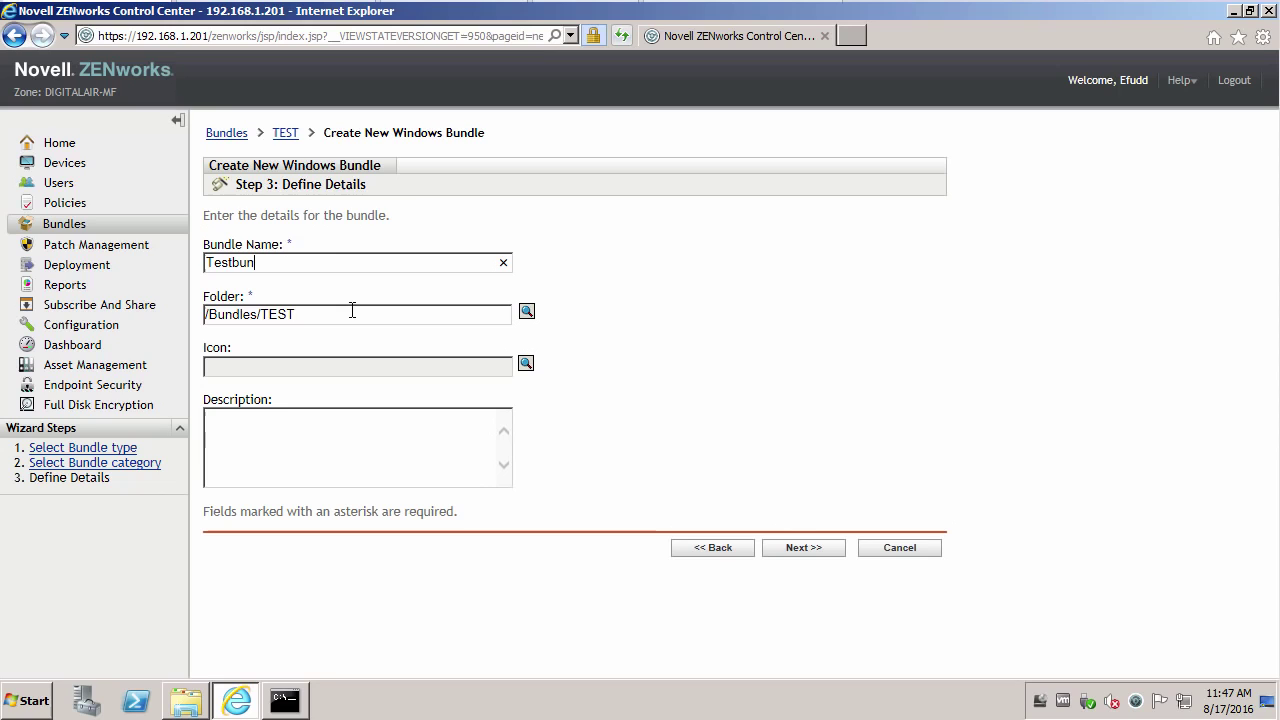
{"action": "left_click", "coordinate": [788, 542]}
{"action": "left_click", "coordinate": [822, 419]}
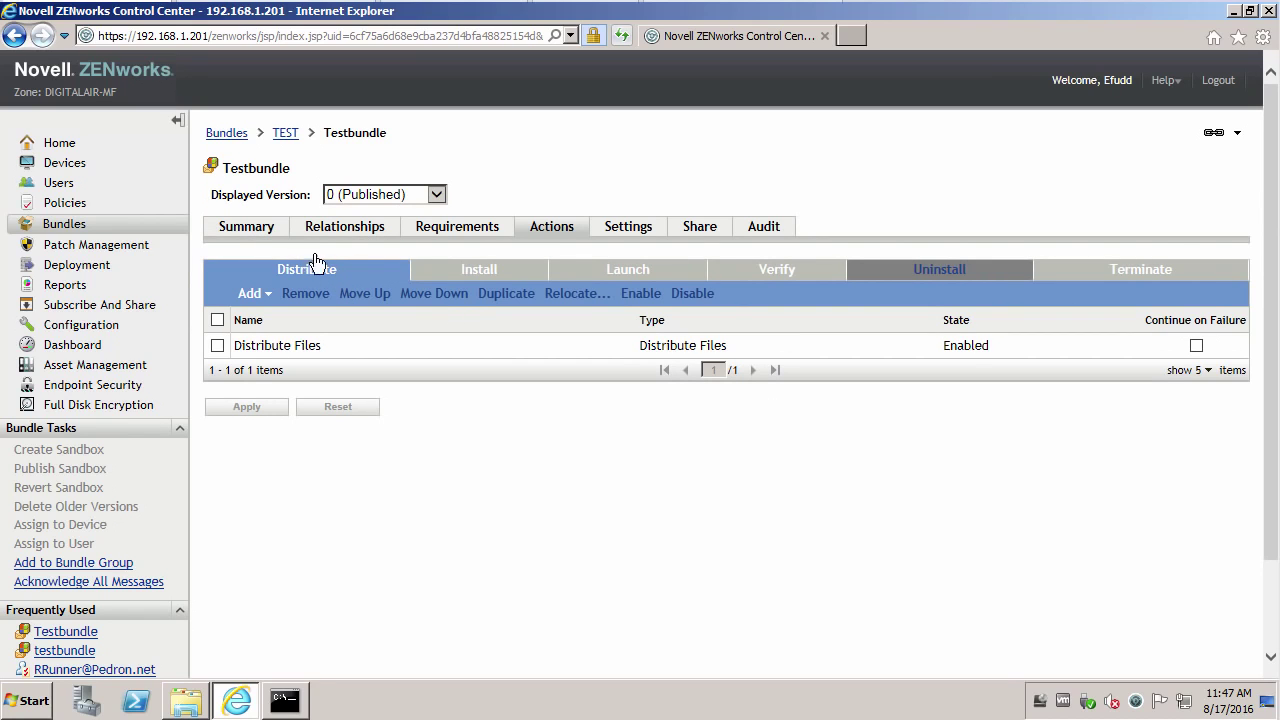
Set Testbundle's description to "Test BUndle for nothing" and publish the change as a new version
{"action": "left_click", "coordinate": [244, 228]}
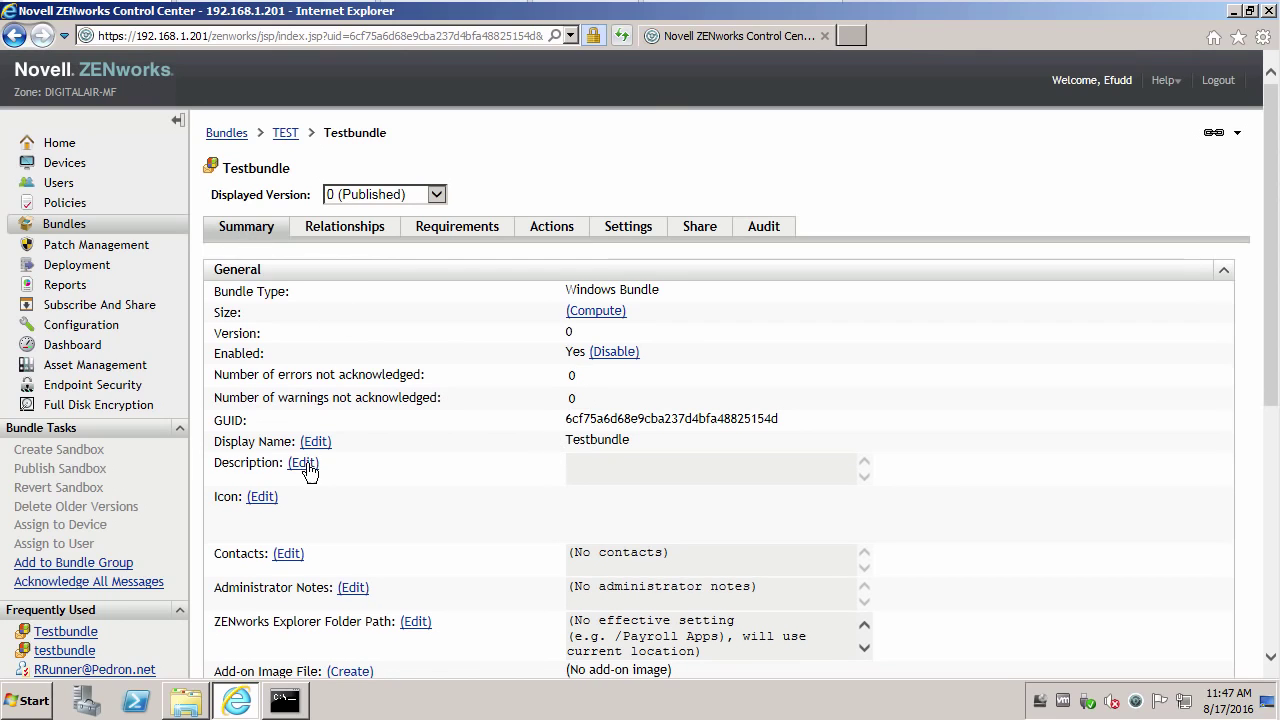
{"action": "left_click", "coordinate": [303, 464]}
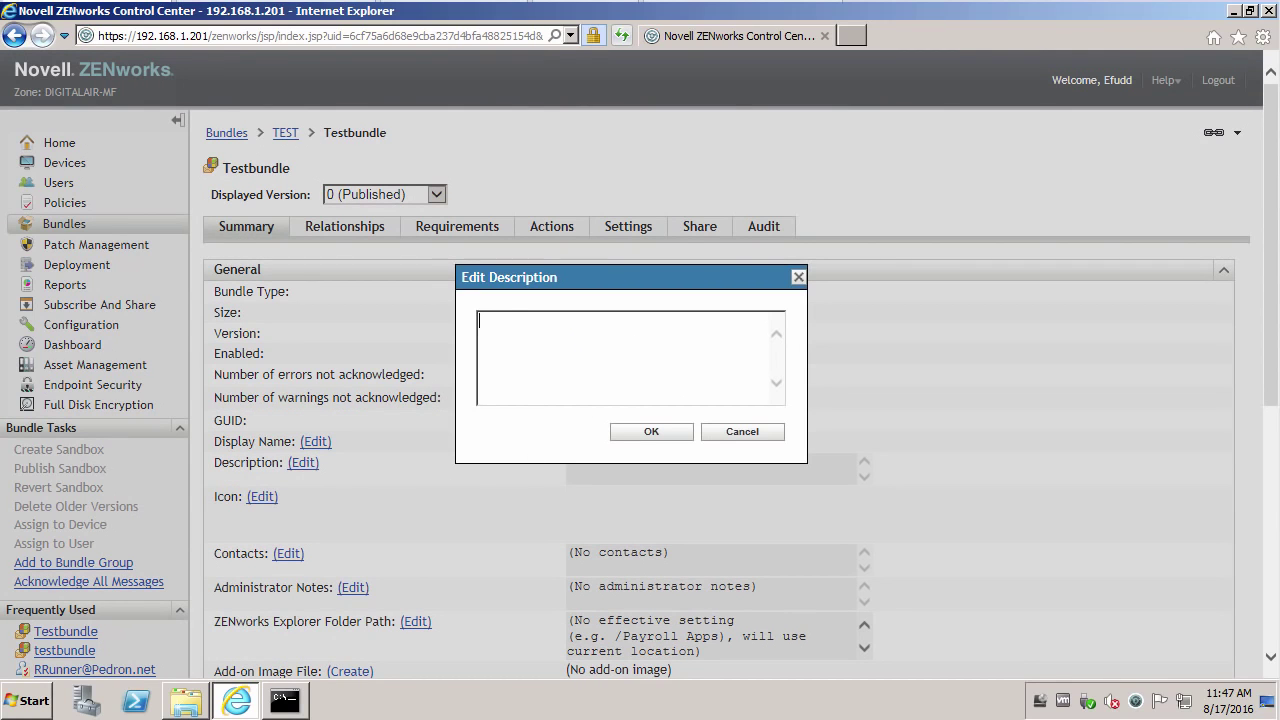
{"action": "type", "text": "Test BUndle for nothing"}
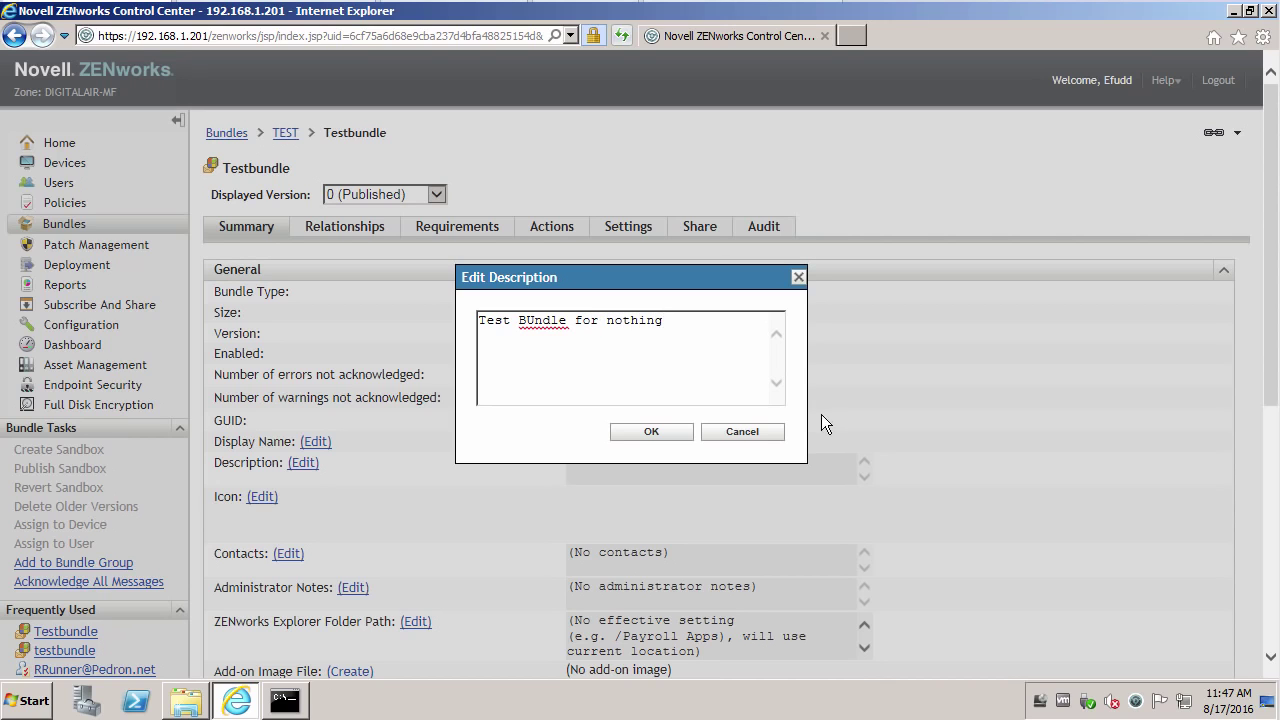
{"action": "left_click", "coordinate": [638, 431]}
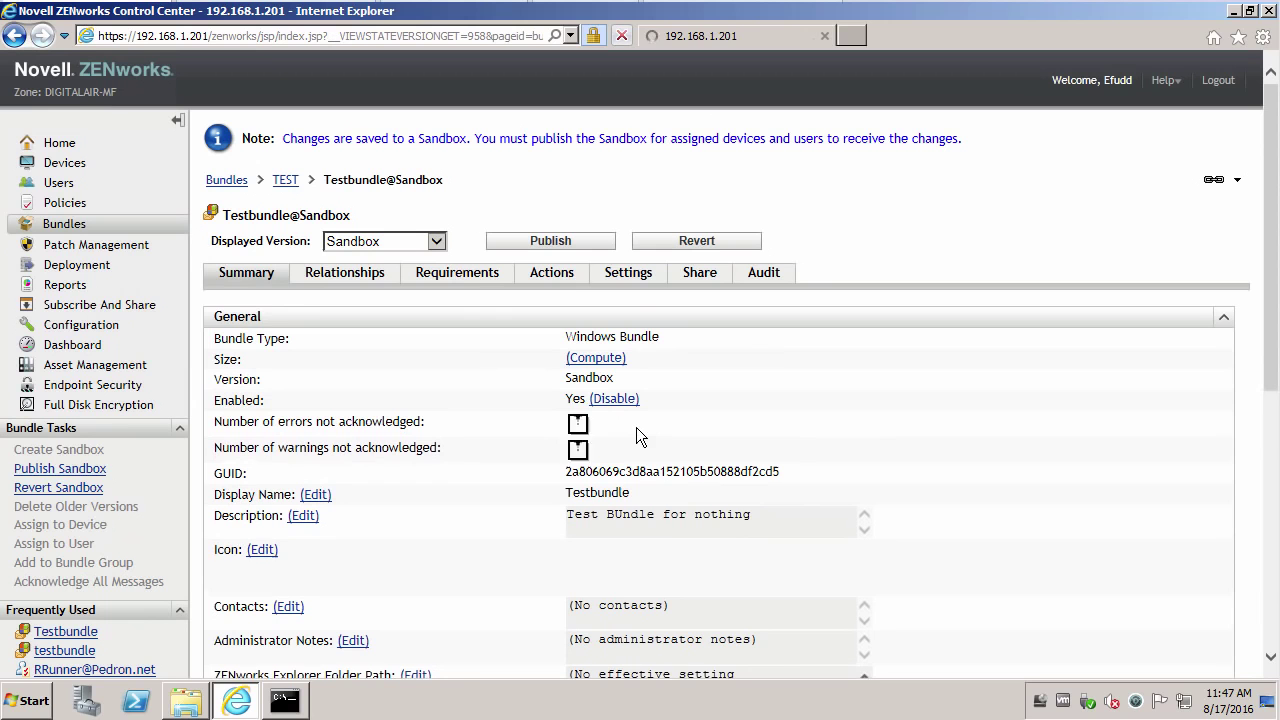
{"action": "left_click", "coordinate": [545, 246]}
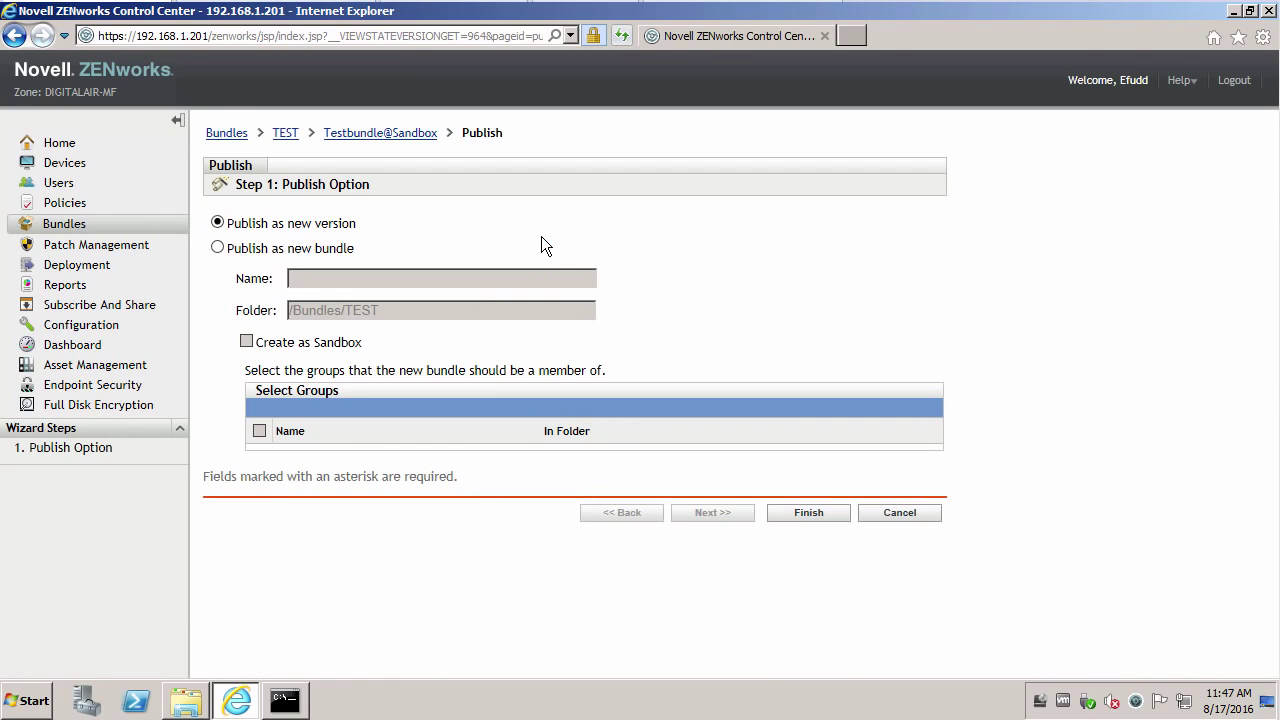
{"action": "left_click", "coordinate": [805, 514]}
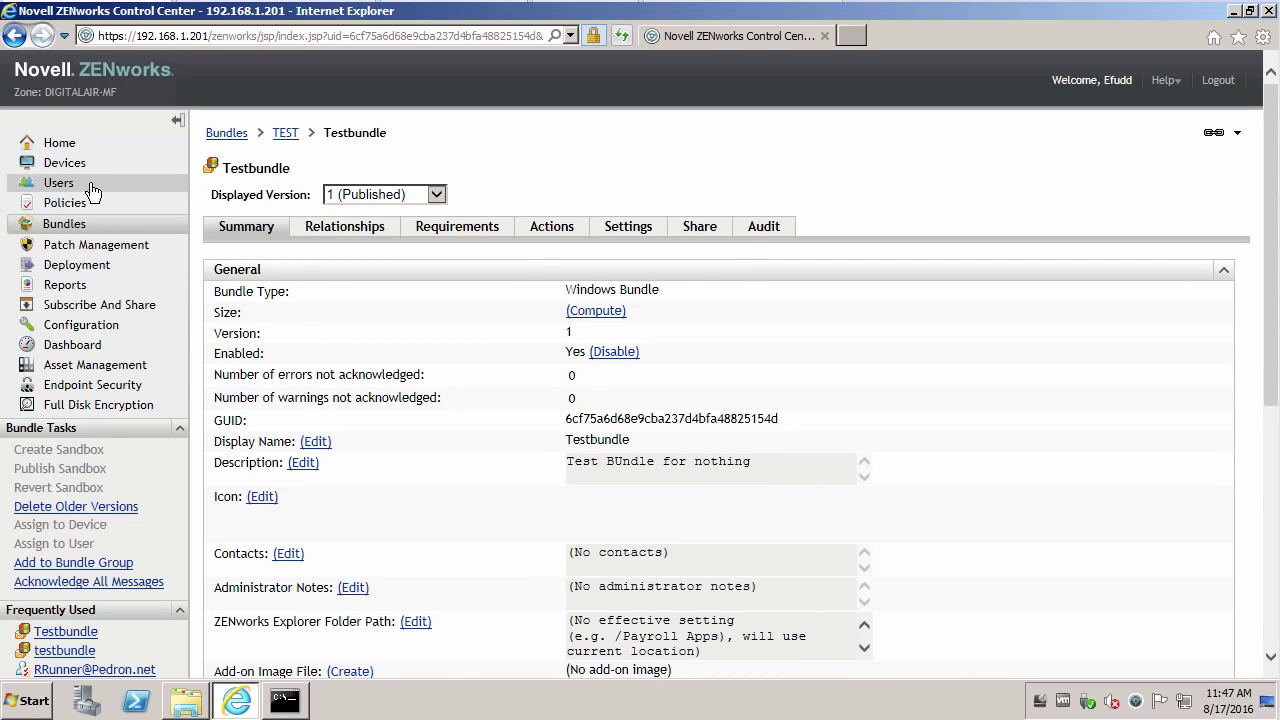
View the Administrators and Roles lists in the zone configuration
{"action": "left_click", "coordinate": [90, 328]}
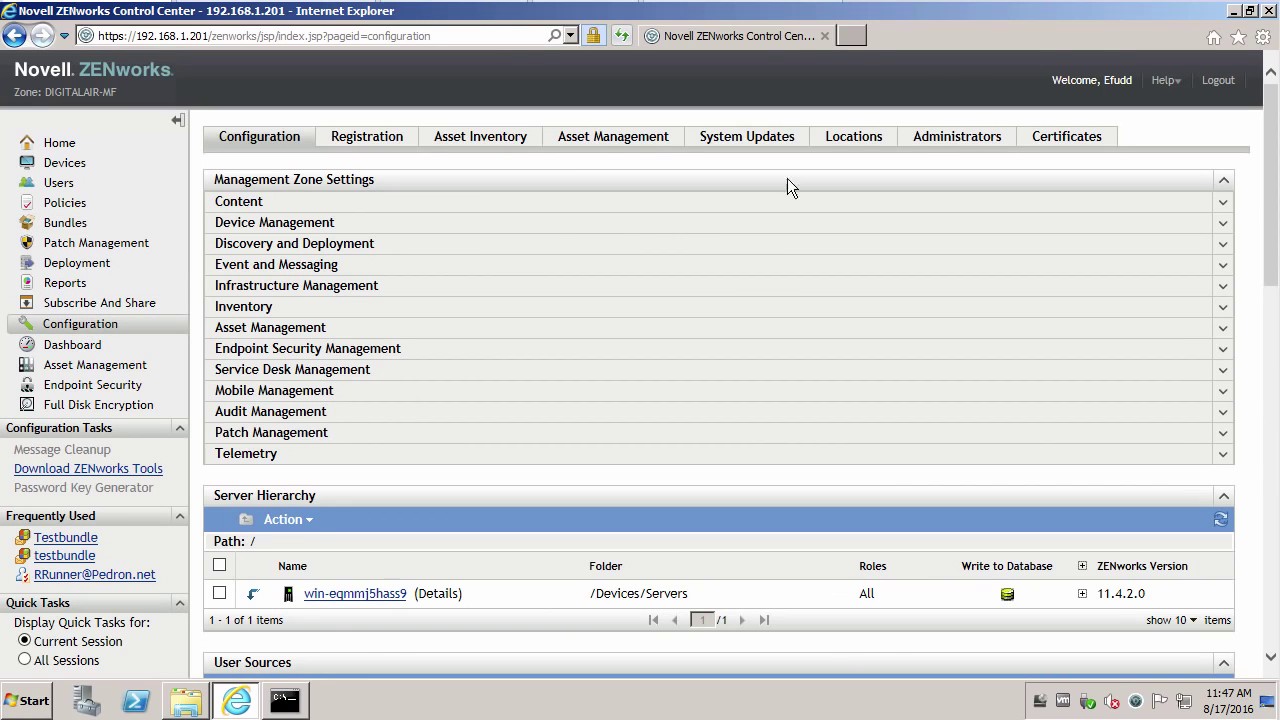
{"action": "left_click", "coordinate": [949, 141]}
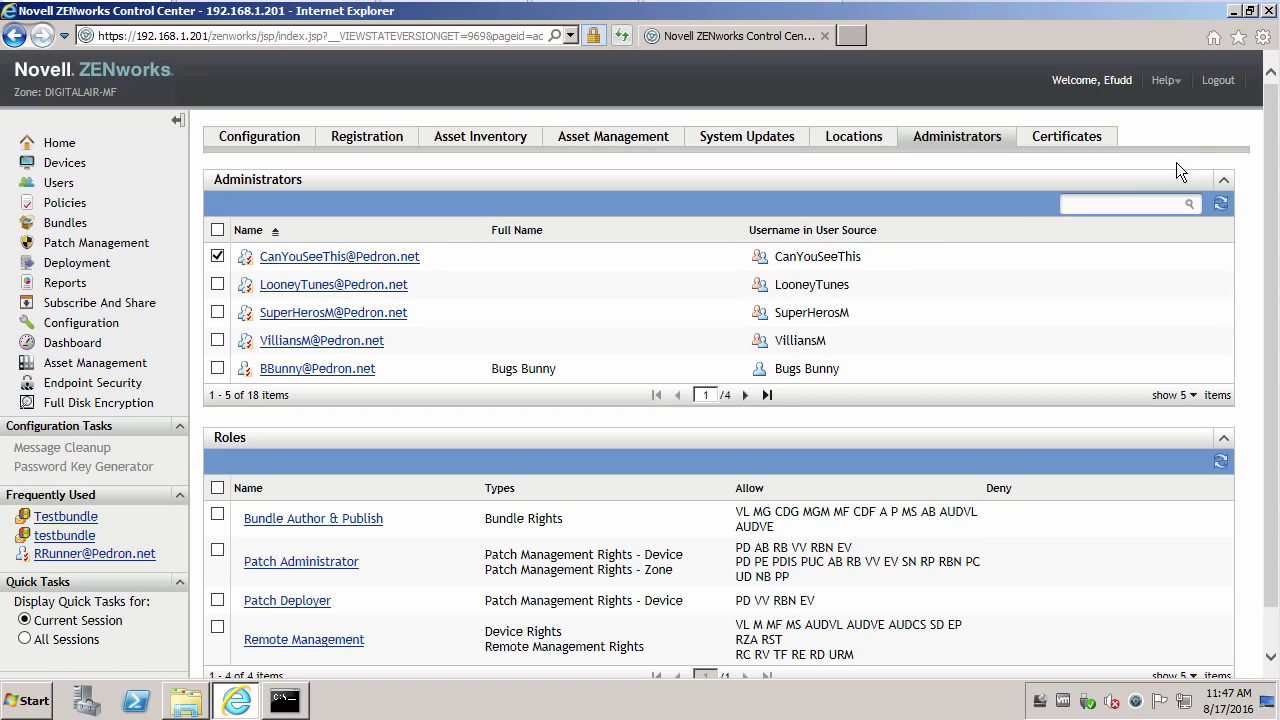
Log out of the current account and log back in as Administrator
{"action": "left_click", "coordinate": [1219, 84]}
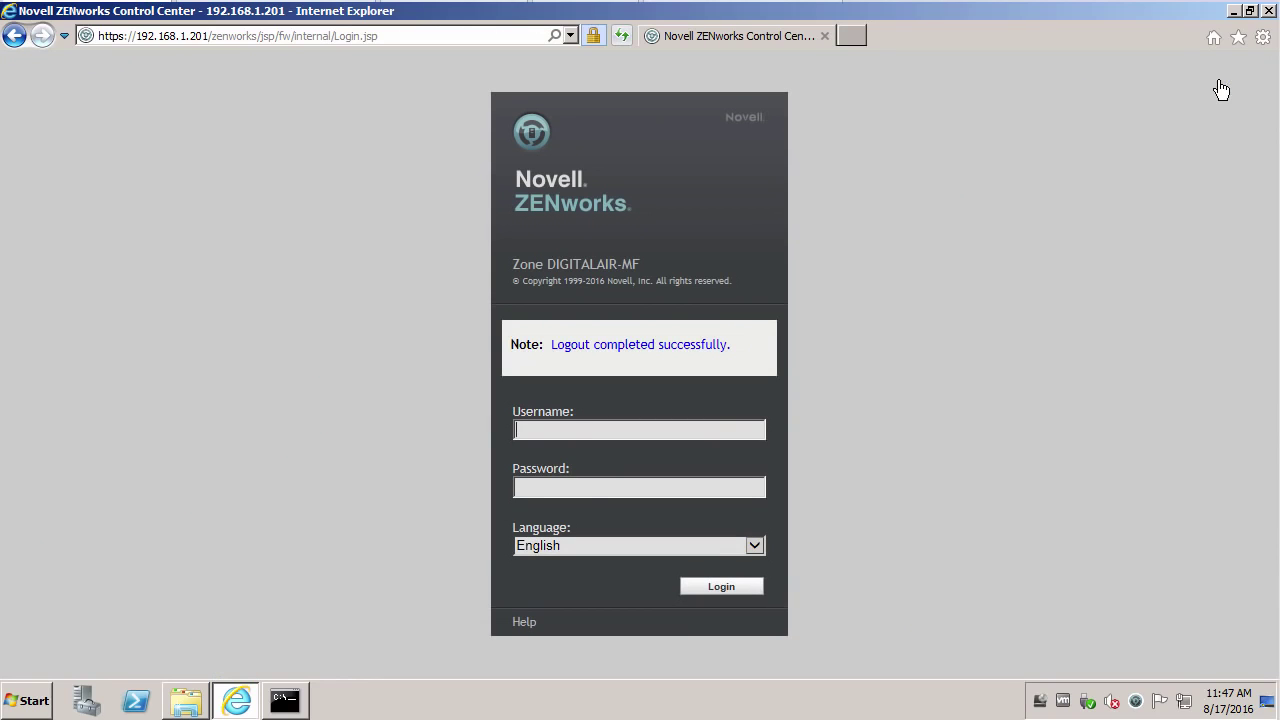
{"action": "type", "text": "Administrator"}
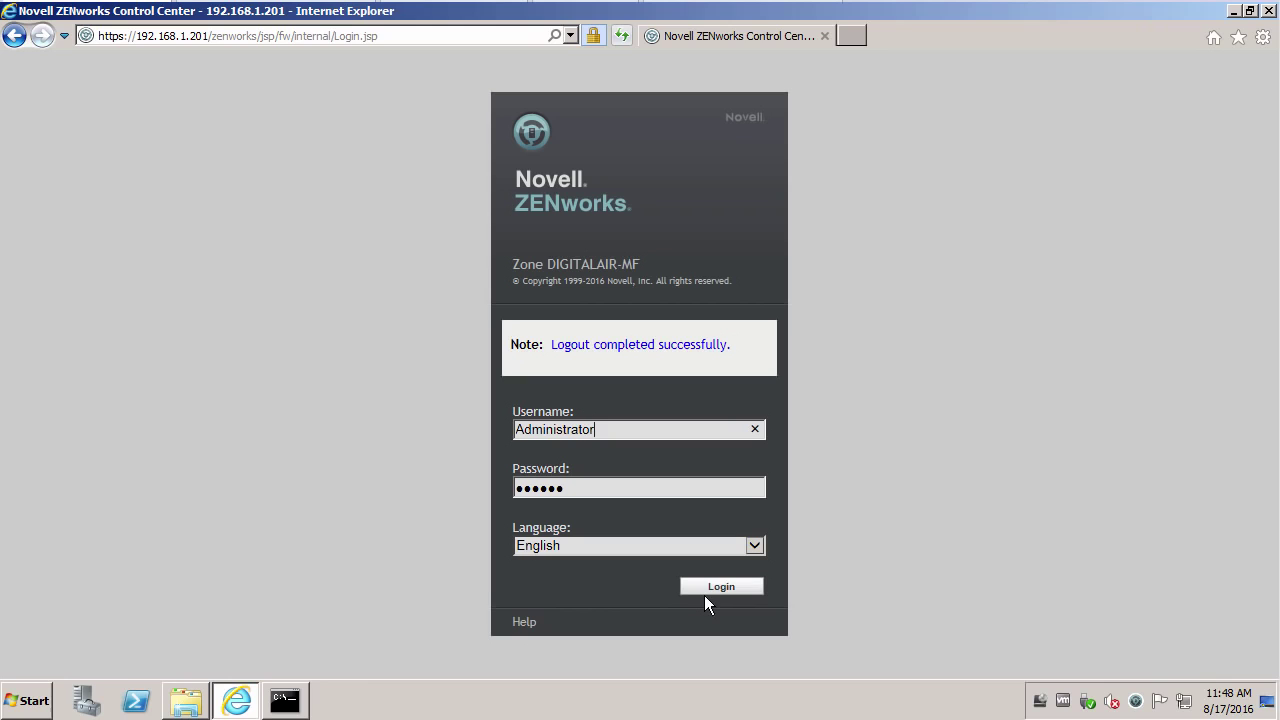
{"action": "left_click", "coordinate": [710, 589]}
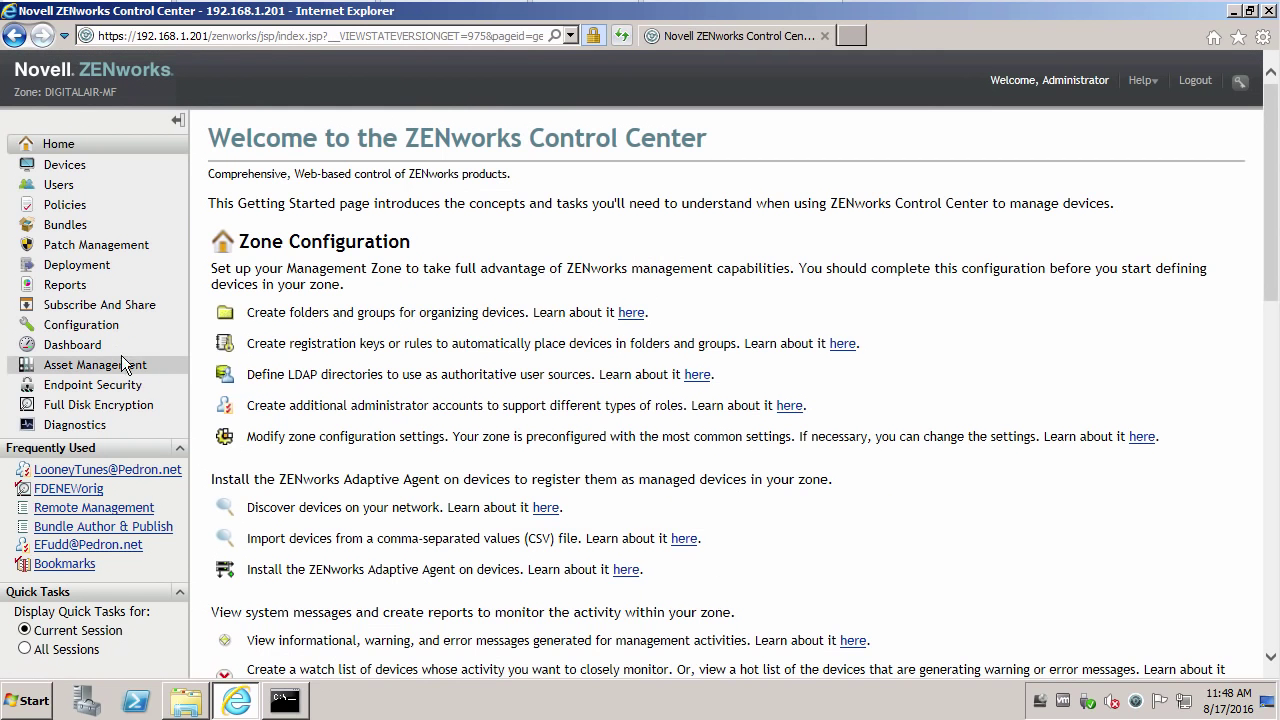
Rename the administrator account ZCCAdmin1 to ZCCAdminGlobal in the zone configuration
{"action": "left_click", "coordinate": [110, 326]}
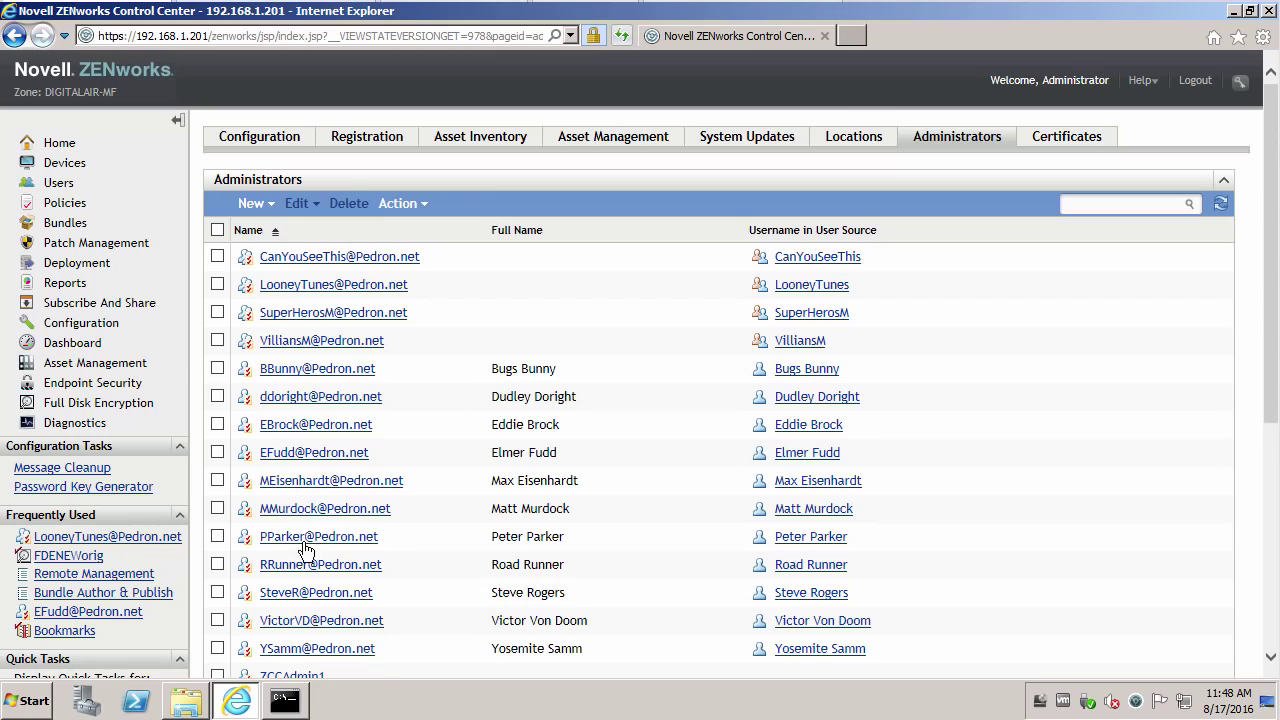
{"action": "left_click", "coordinate": [218, 677]}
{"action": "left_click", "coordinate": [313, 205]}
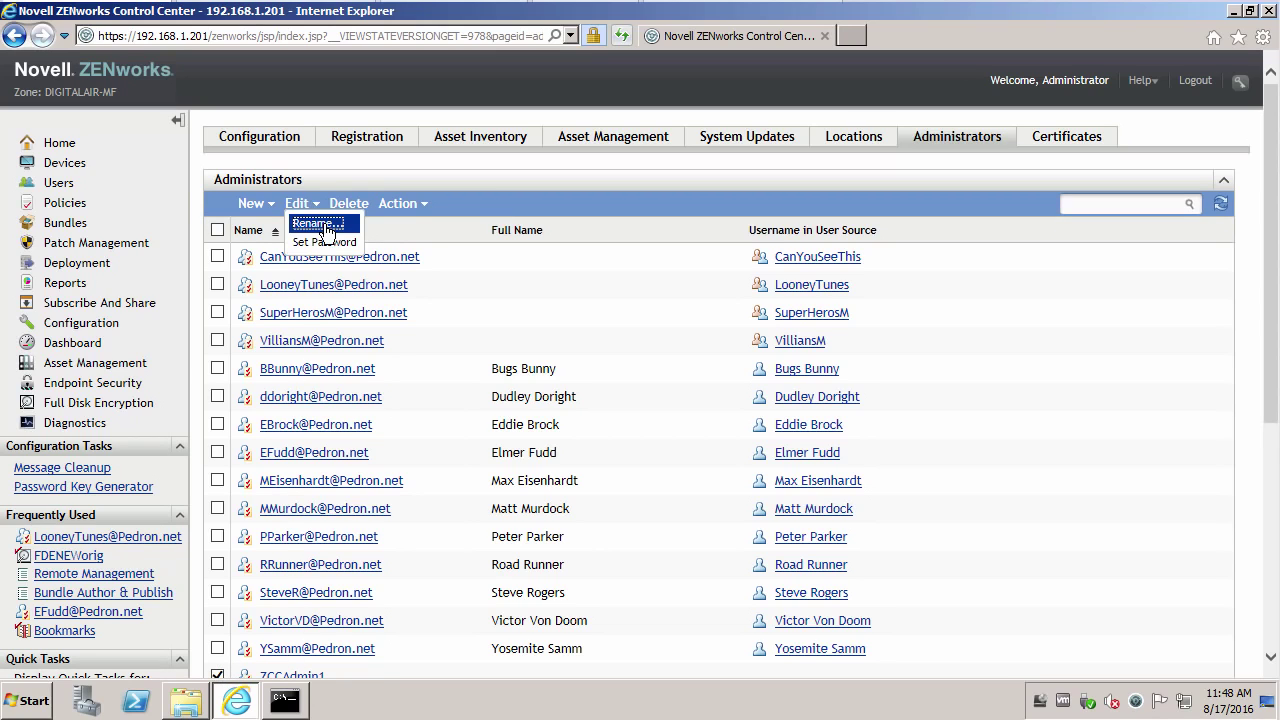
{"action": "left_click", "coordinate": [318, 222]}
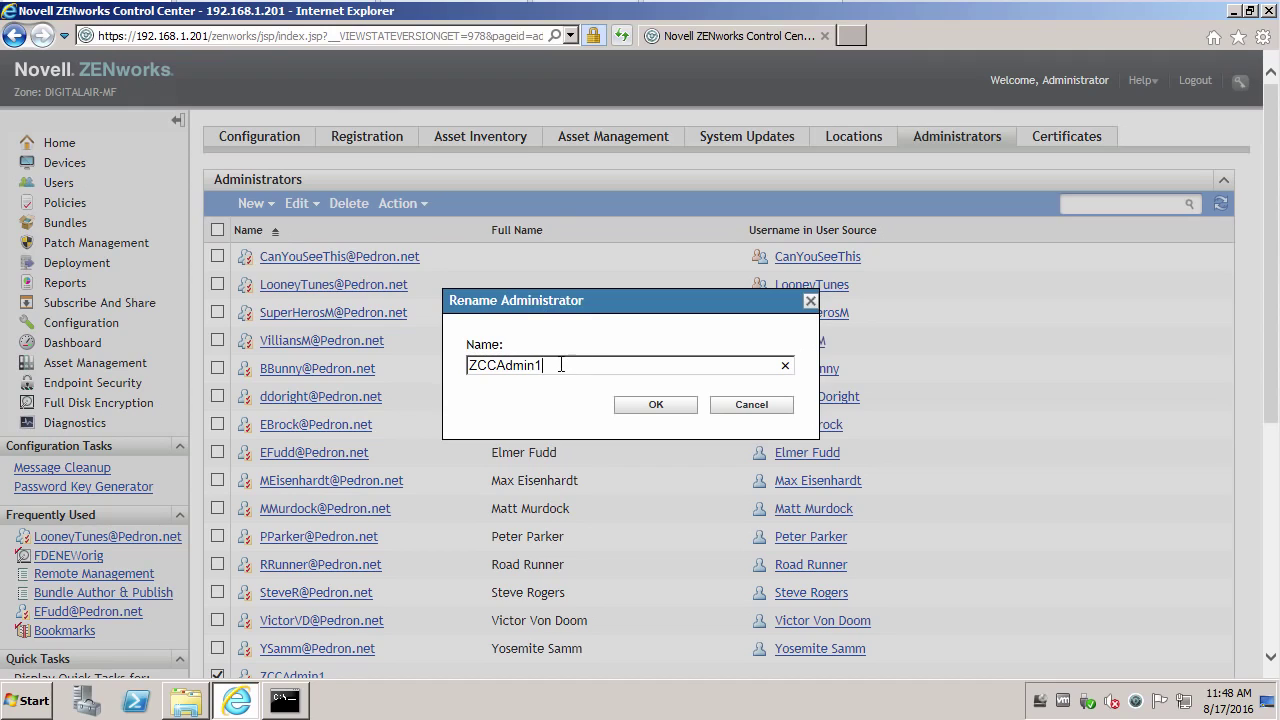
{"action": "key", "text": "BackSpace"}
{"action": "type", "text": "Global"}
{"action": "left_click", "coordinate": [656, 404]}
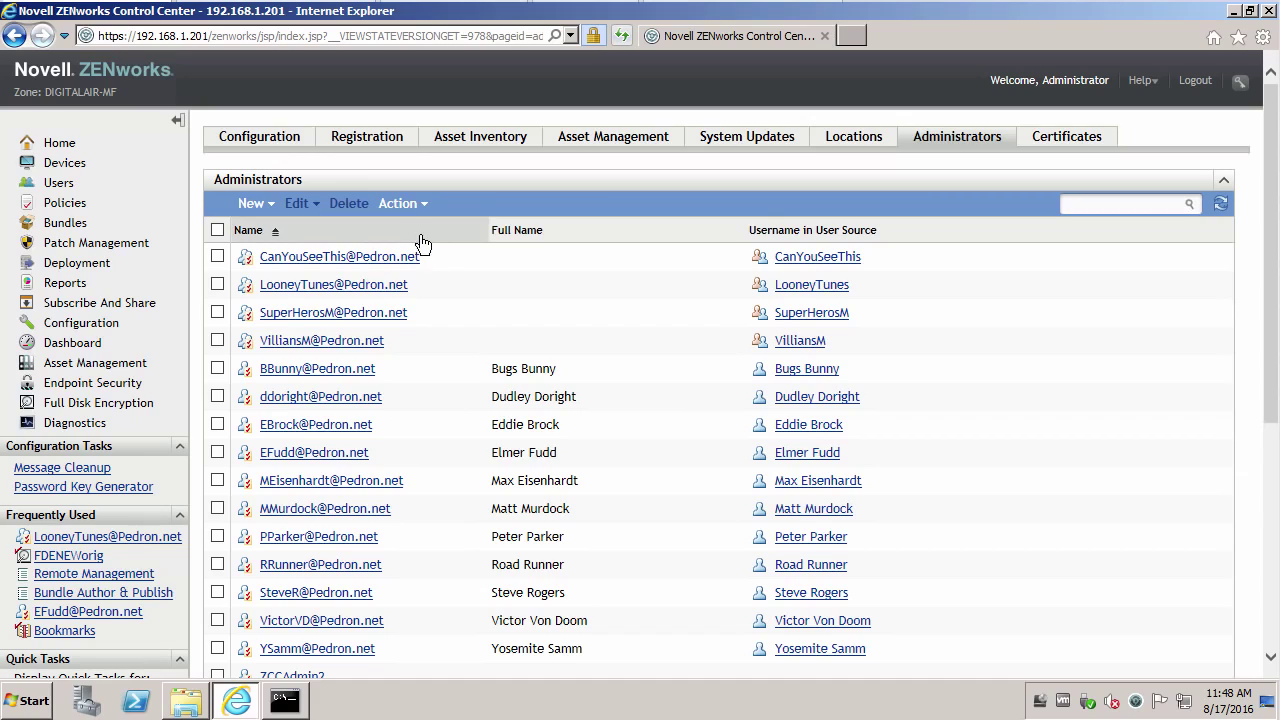
Review the Zone Audit dashboard's event summaries for the last 4 hours, including the top devices
{"action": "left_click", "coordinate": [86, 350]}
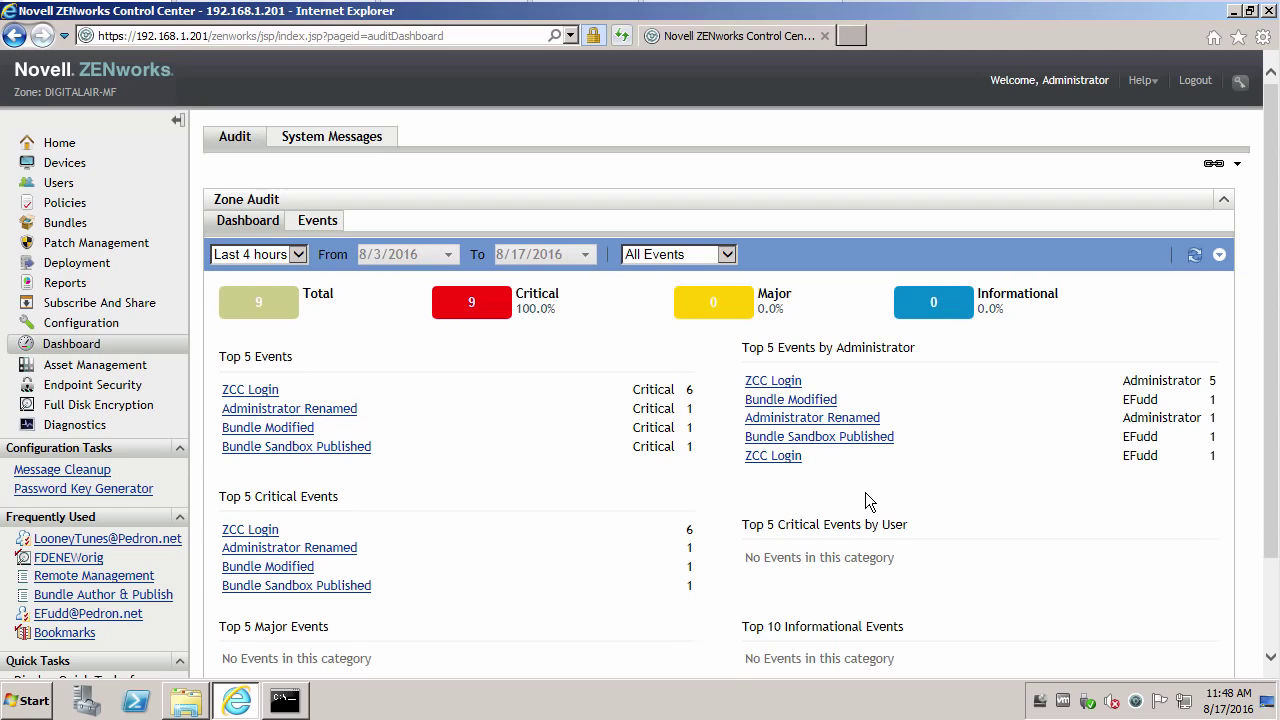
{"action": "scroll", "coordinate": [865, 491], "scroll_direction": "down", "scroll_amount": 3}
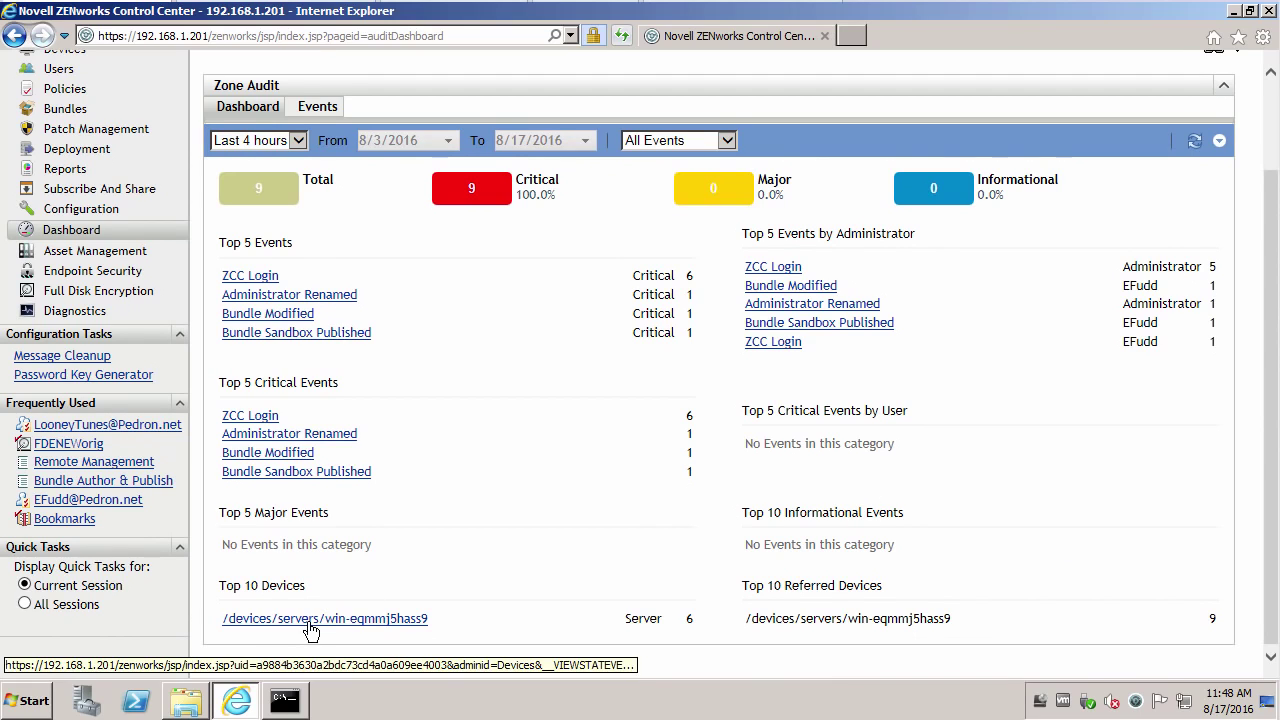
{"action": "scroll", "coordinate": [568, 498], "scroll_direction": "up", "scroll_amount": 3}
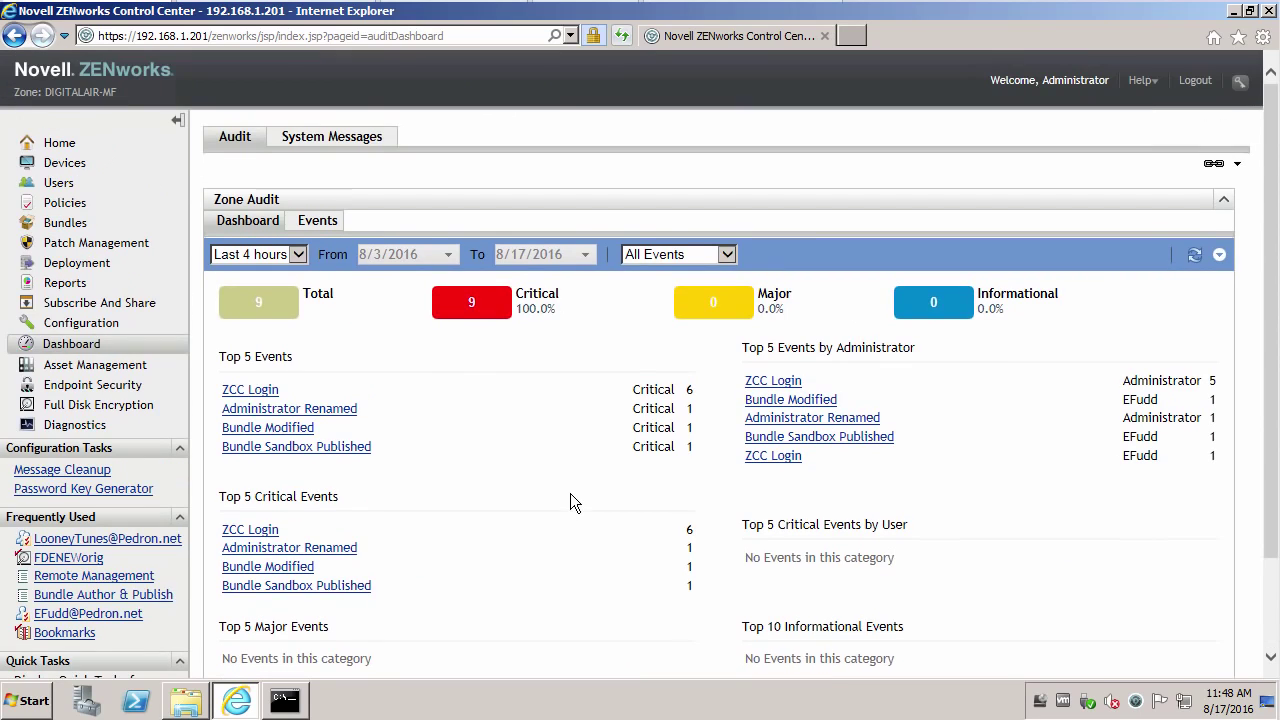
List the ZCC Login audit events and widen the Date and Time column to show full timestamps
{"action": "left_click", "coordinate": [253, 401]}
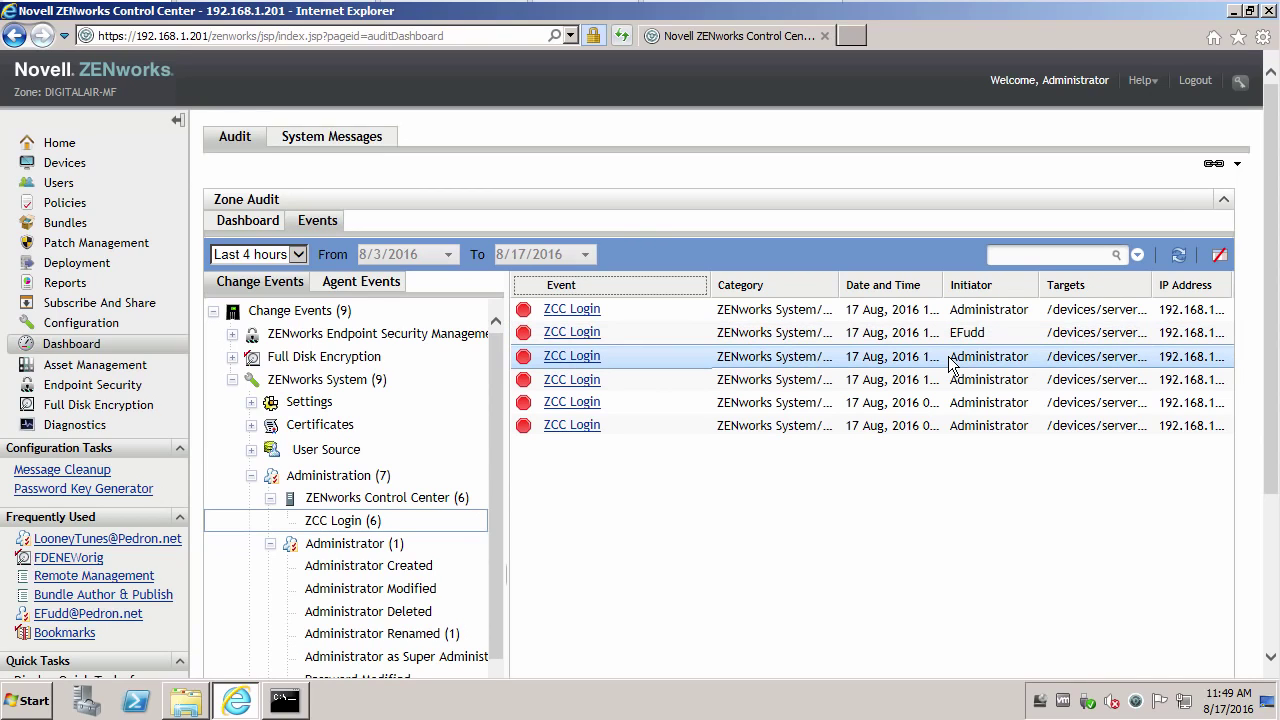
{"action": "left_click_drag", "start_coordinate": [943, 285], "coordinate": [996, 285]}
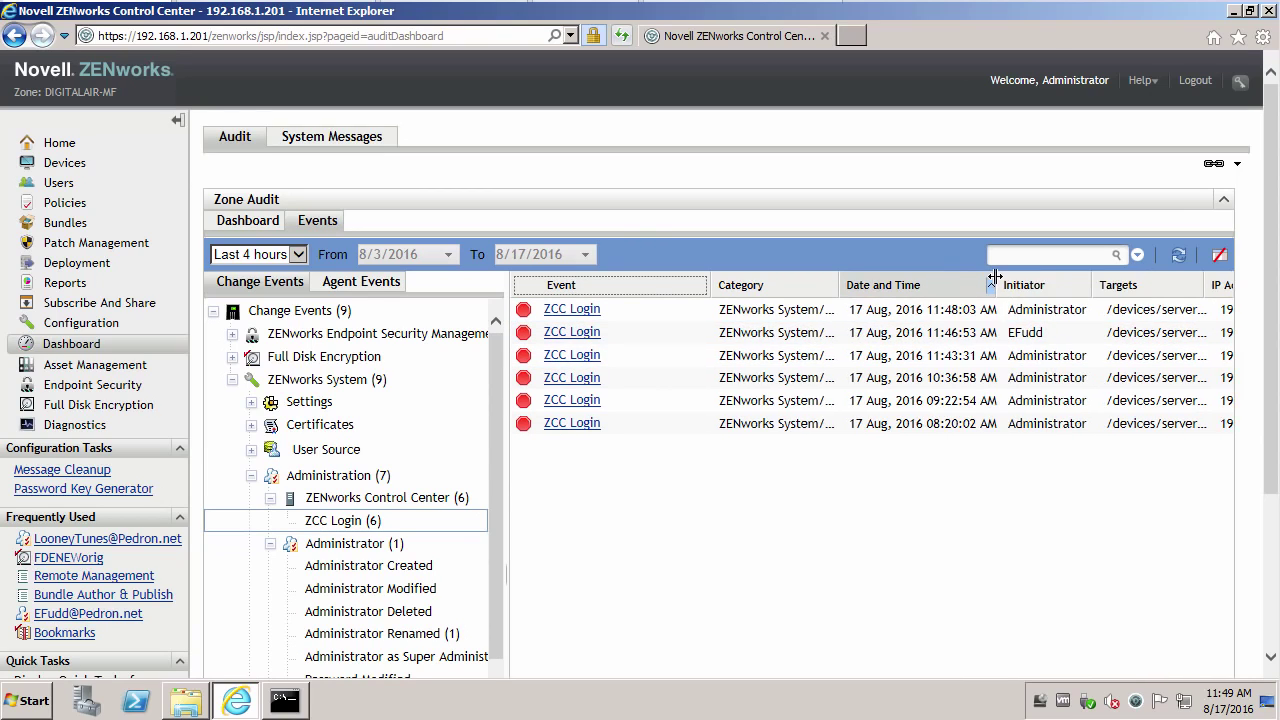
{"action": "left_click", "coordinate": [1275, 612]}
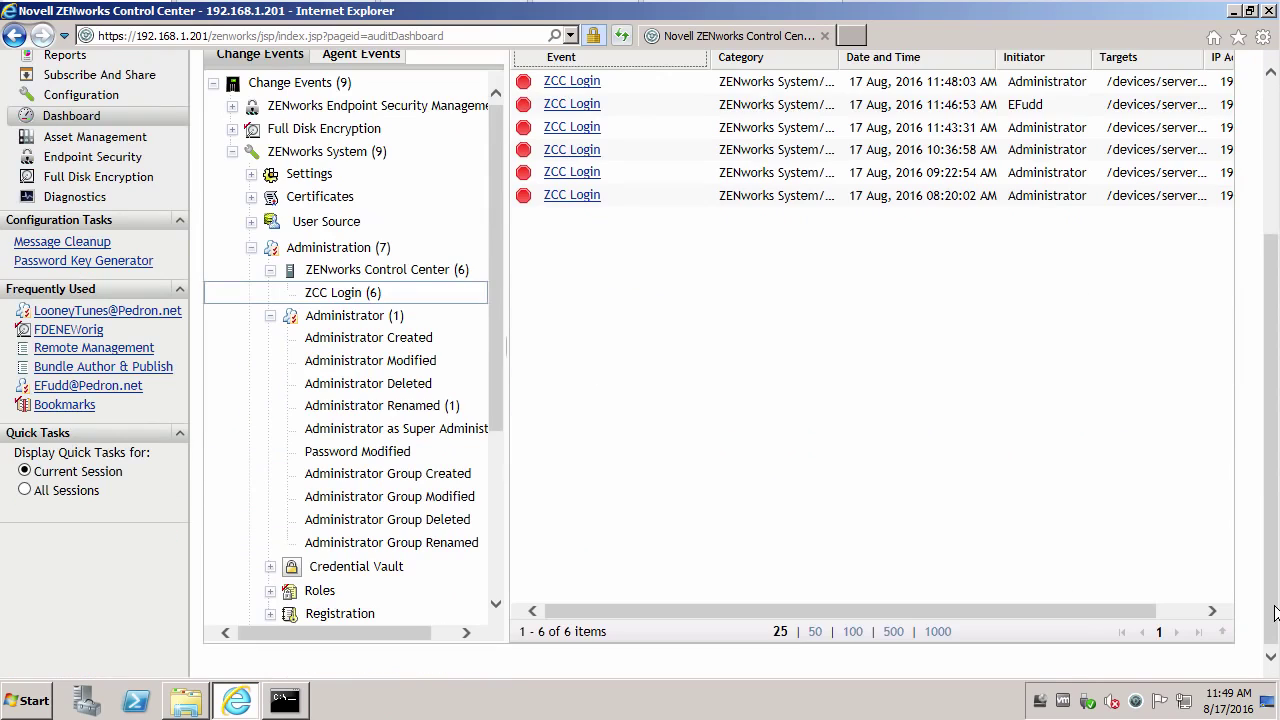
{"action": "scroll", "coordinate": [1275, 612], "scroll_direction": "up", "scroll_amount": 3}
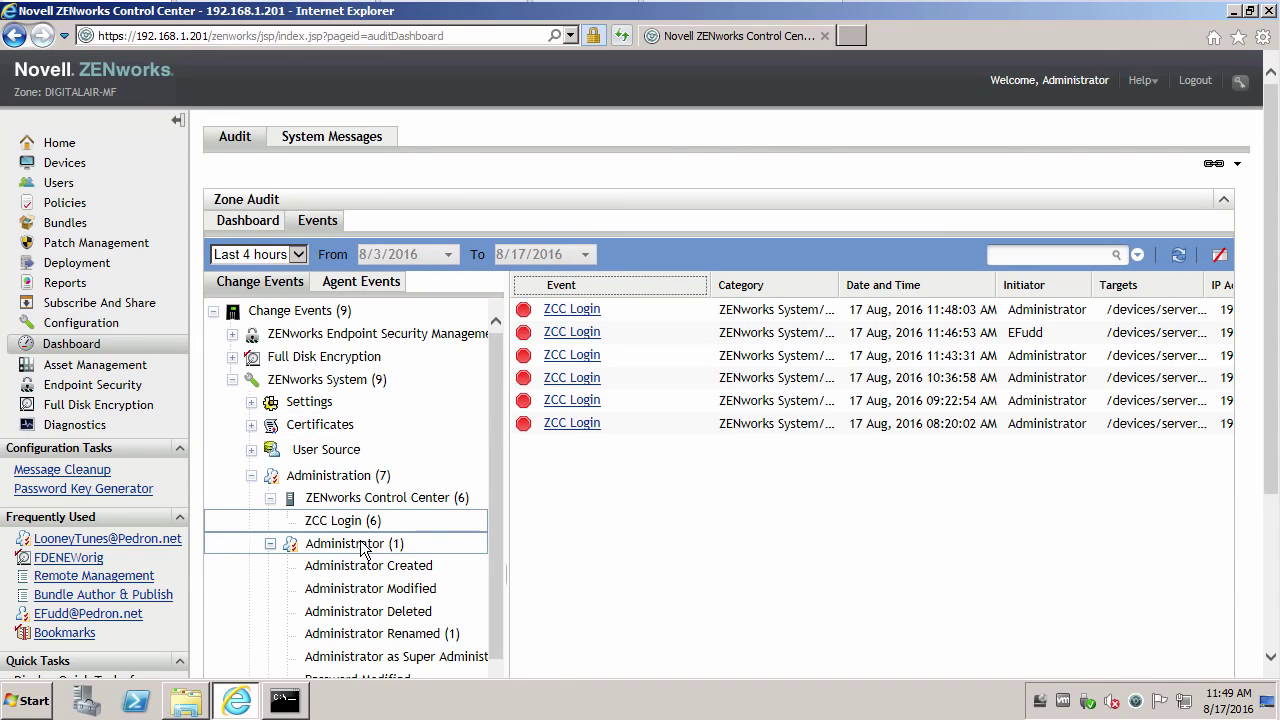
Open the Administrator Renamed event's details and examine its category, initiator and name change
{"action": "left_click", "coordinate": [362, 546]}
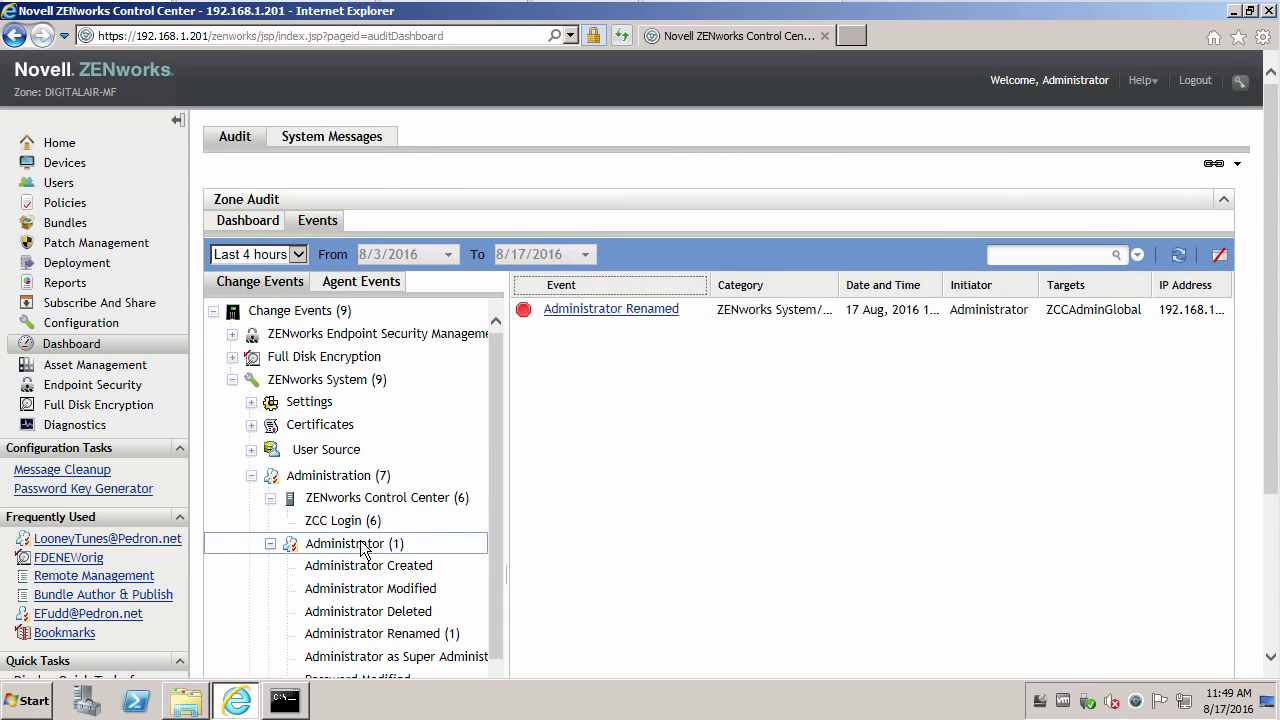
{"action": "left_click", "coordinate": [587, 315]}
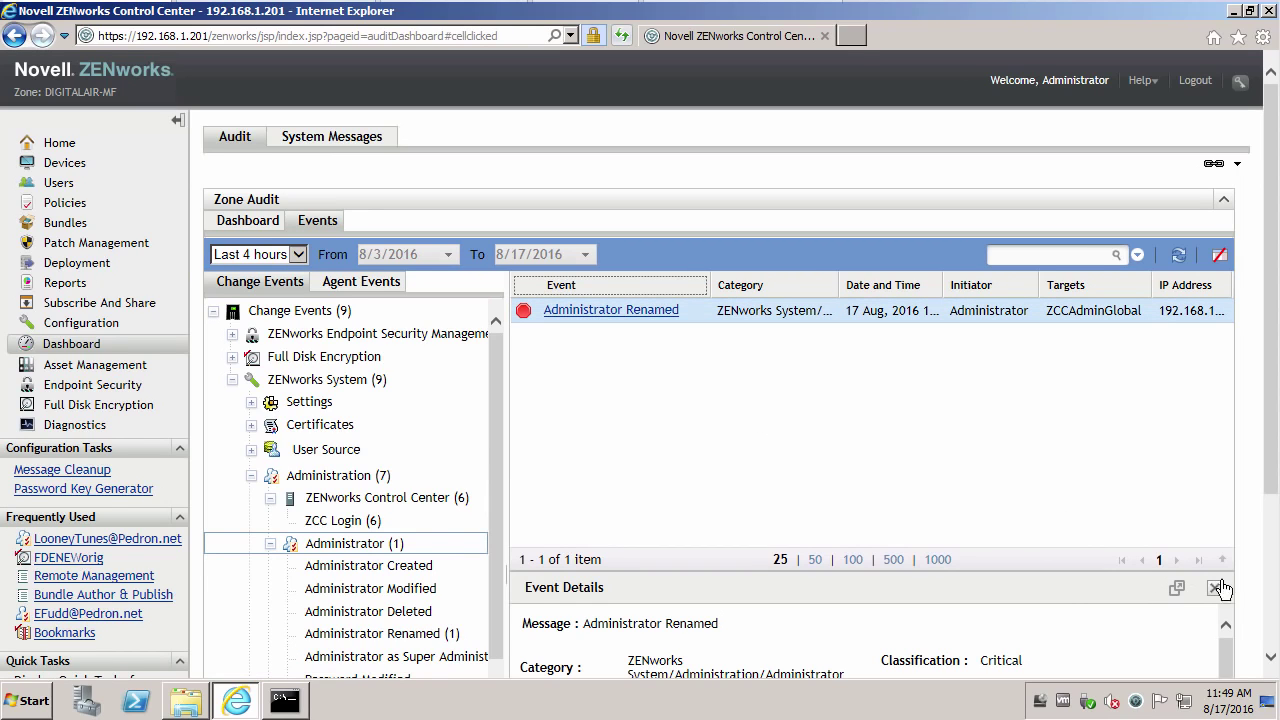
{"action": "scroll", "coordinate": [1250, 570], "scroll_direction": "down", "scroll_amount": 3}
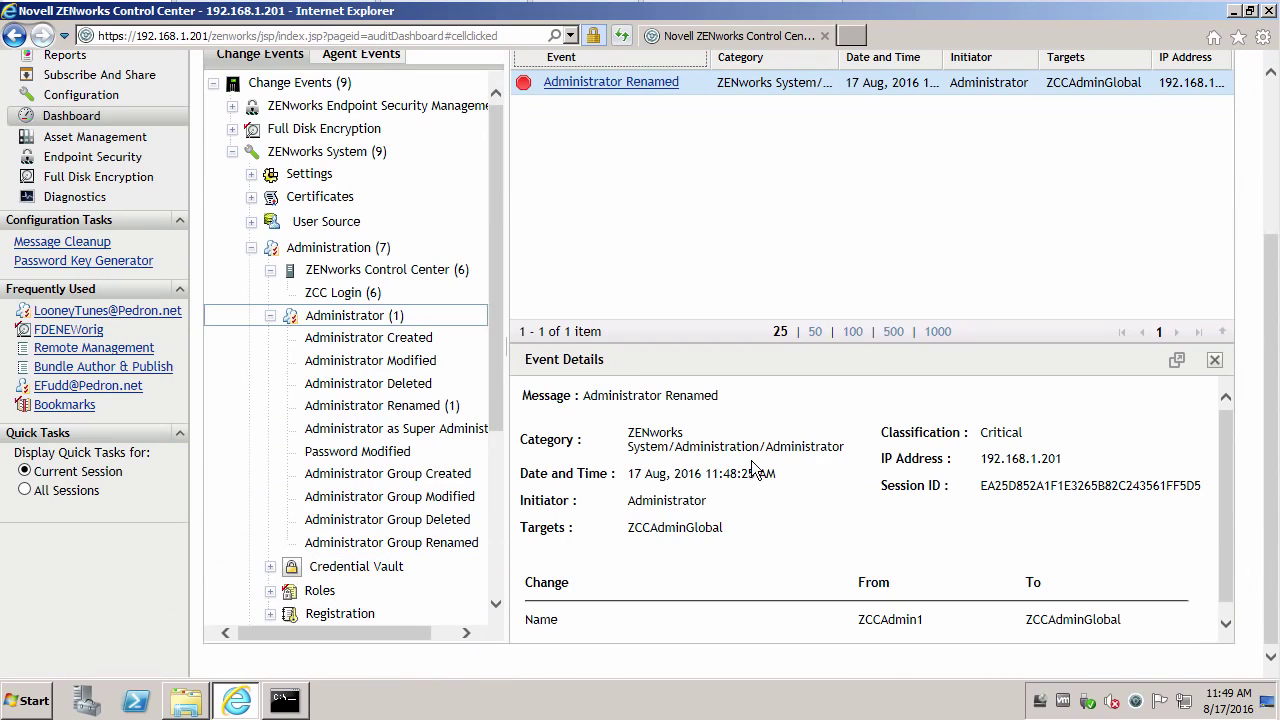
{"action": "double_click", "coordinate": [785, 447]}
{"action": "left_click_drag", "start_coordinate": [627, 502], "coordinate": [711, 500]}
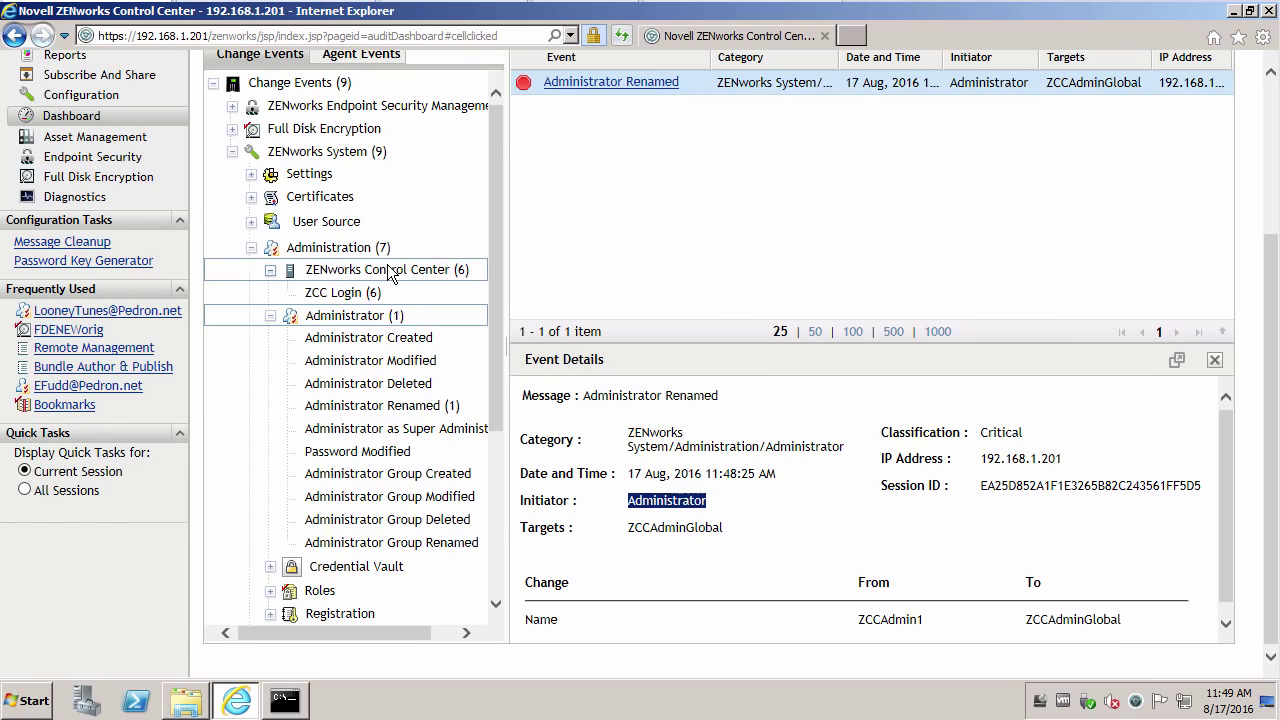
Revisit the ZCC Login events, and examine the description change in the Bundle Modified event's details
{"action": "left_click", "coordinate": [358, 292]}
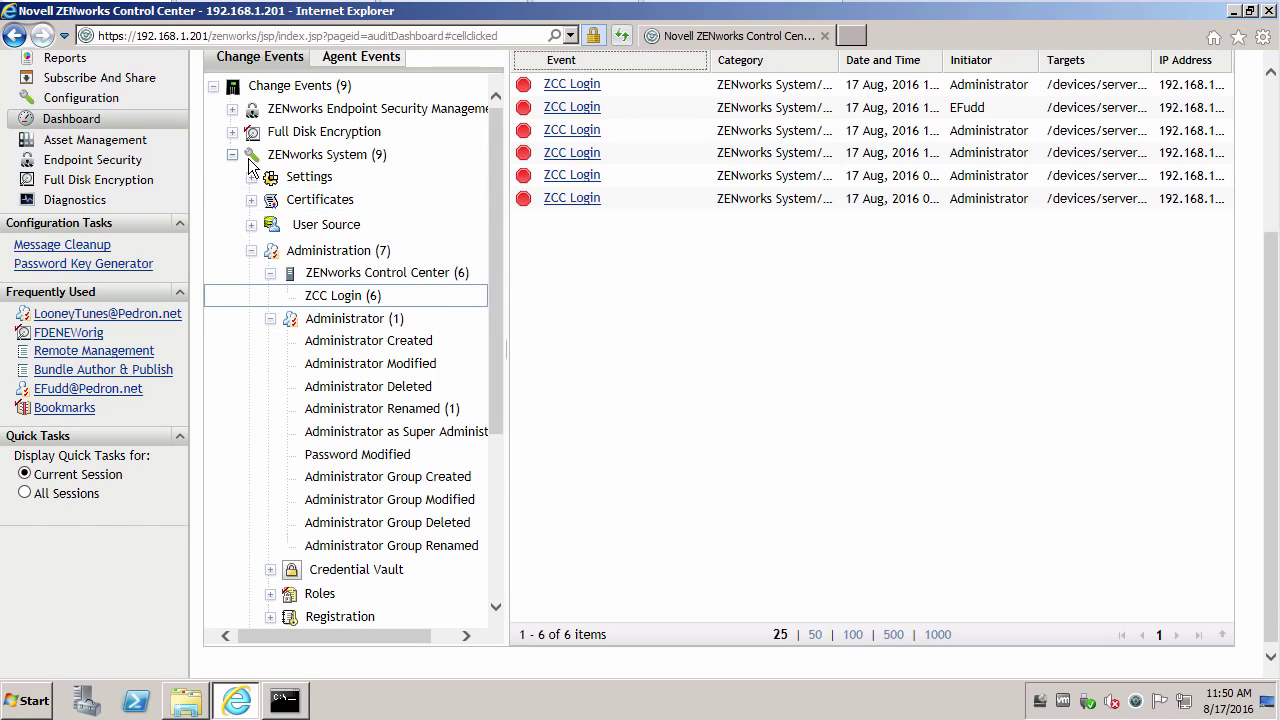
{"action": "left_click", "coordinate": [491, 499]}
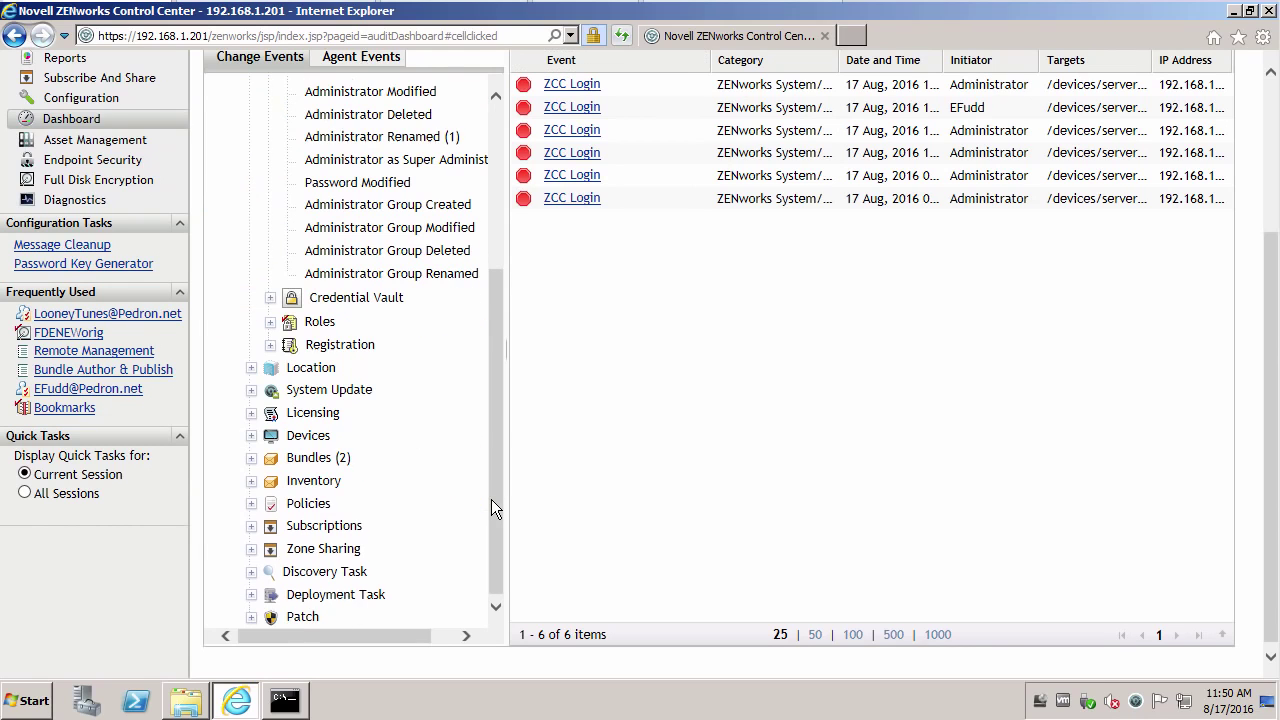
{"action": "left_click", "coordinate": [250, 459]}
{"action": "left_click", "coordinate": [361, 527]}
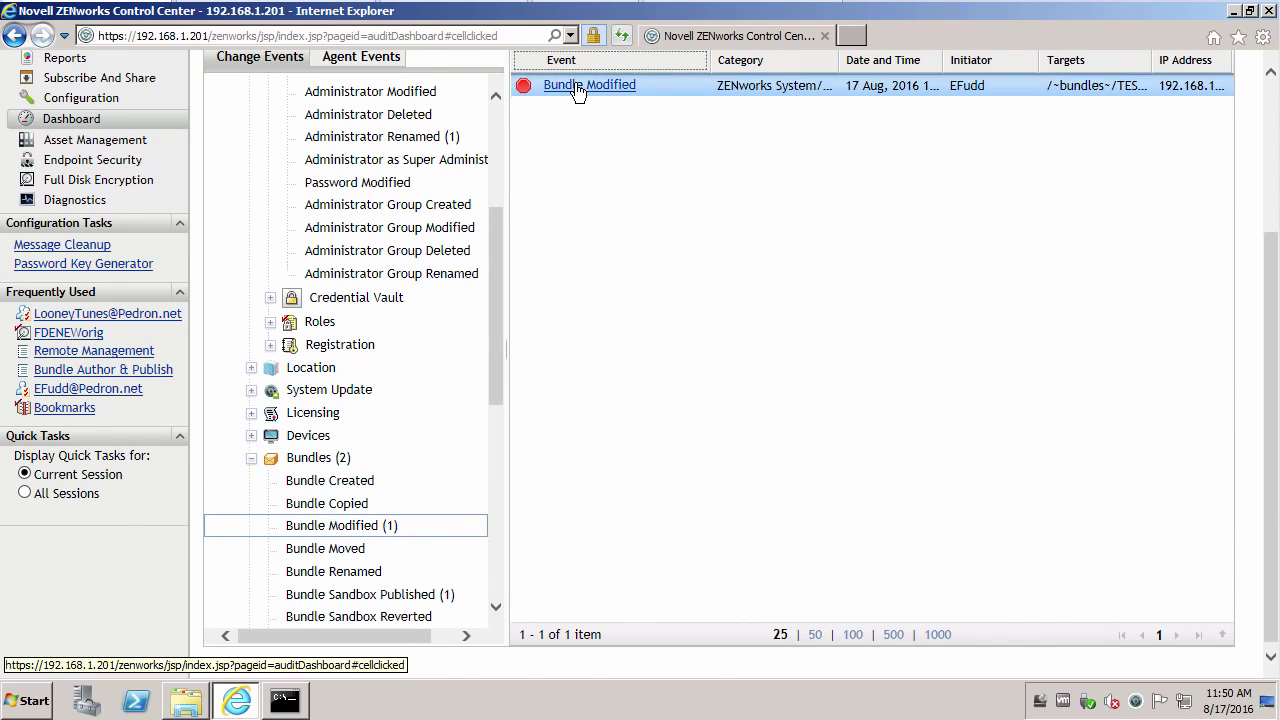
{"action": "left_click", "coordinate": [578, 88]}
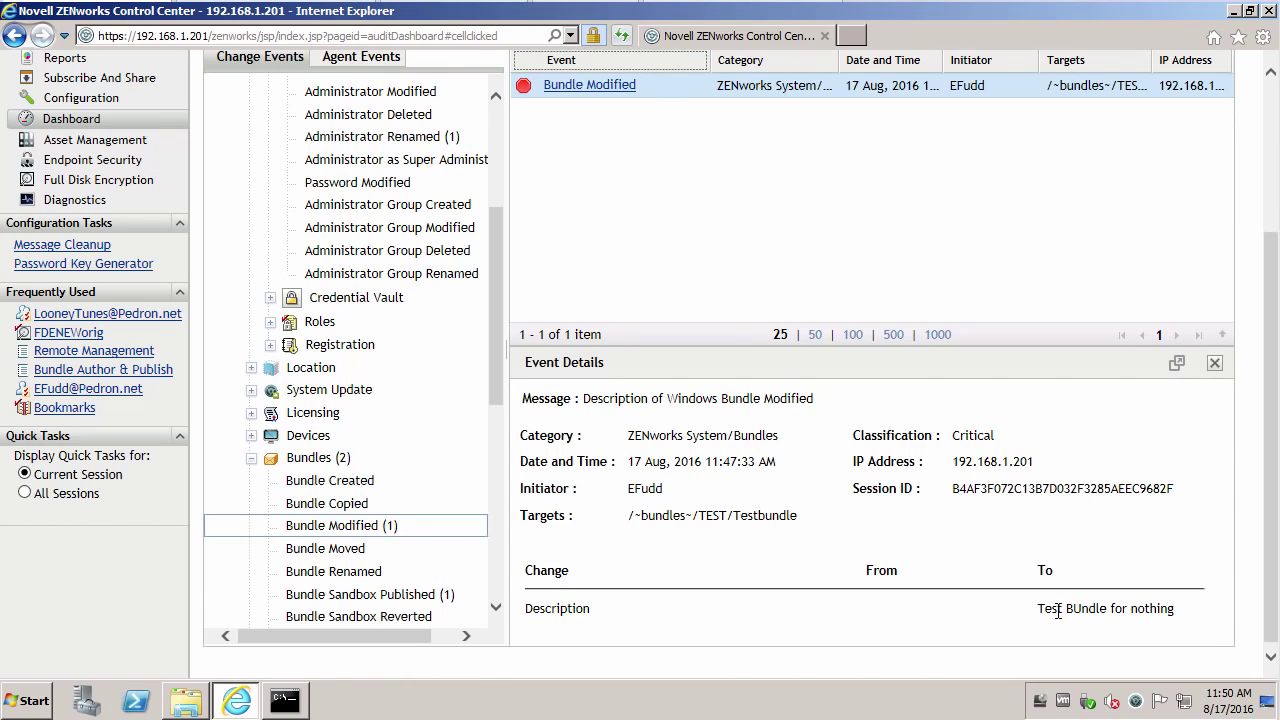
{"action": "left_click_drag", "start_coordinate": [1040, 606], "coordinate": [1160, 606]}
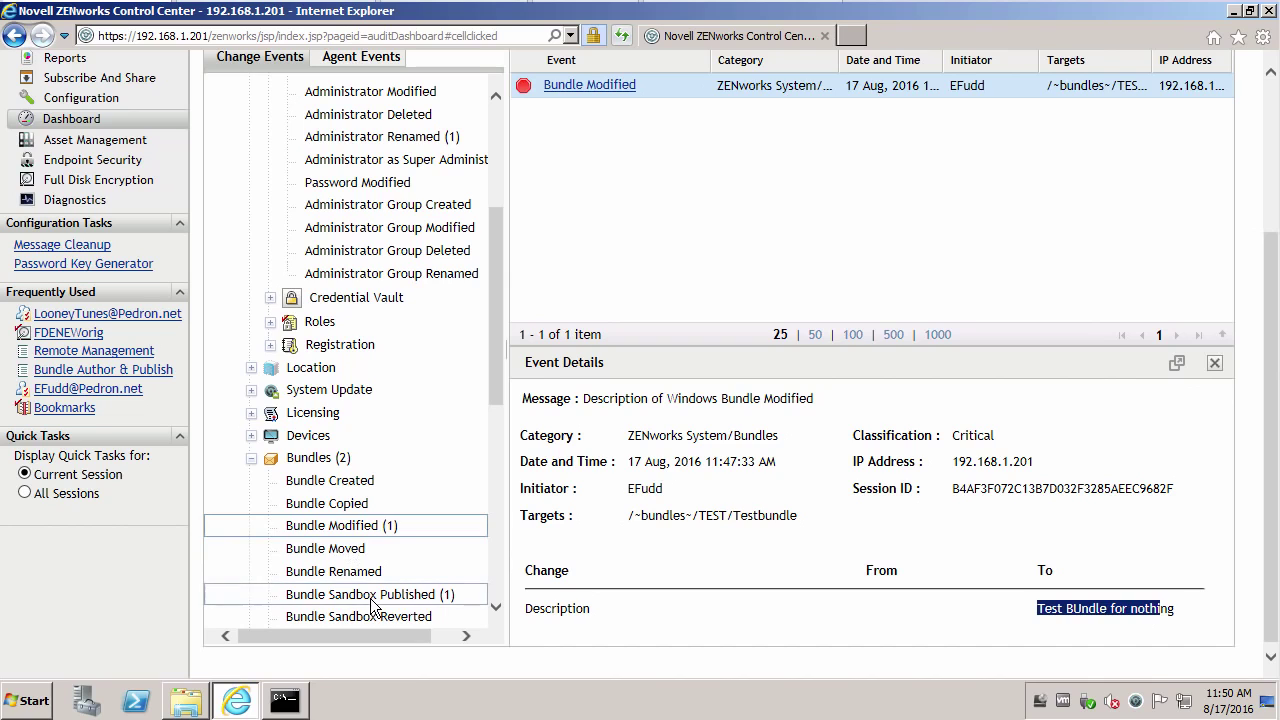
View the Bundle Sandbox Published event's details, and collapse the ZENworks System category after looking through the bundle event types
{"action": "left_click", "coordinate": [431, 598]}
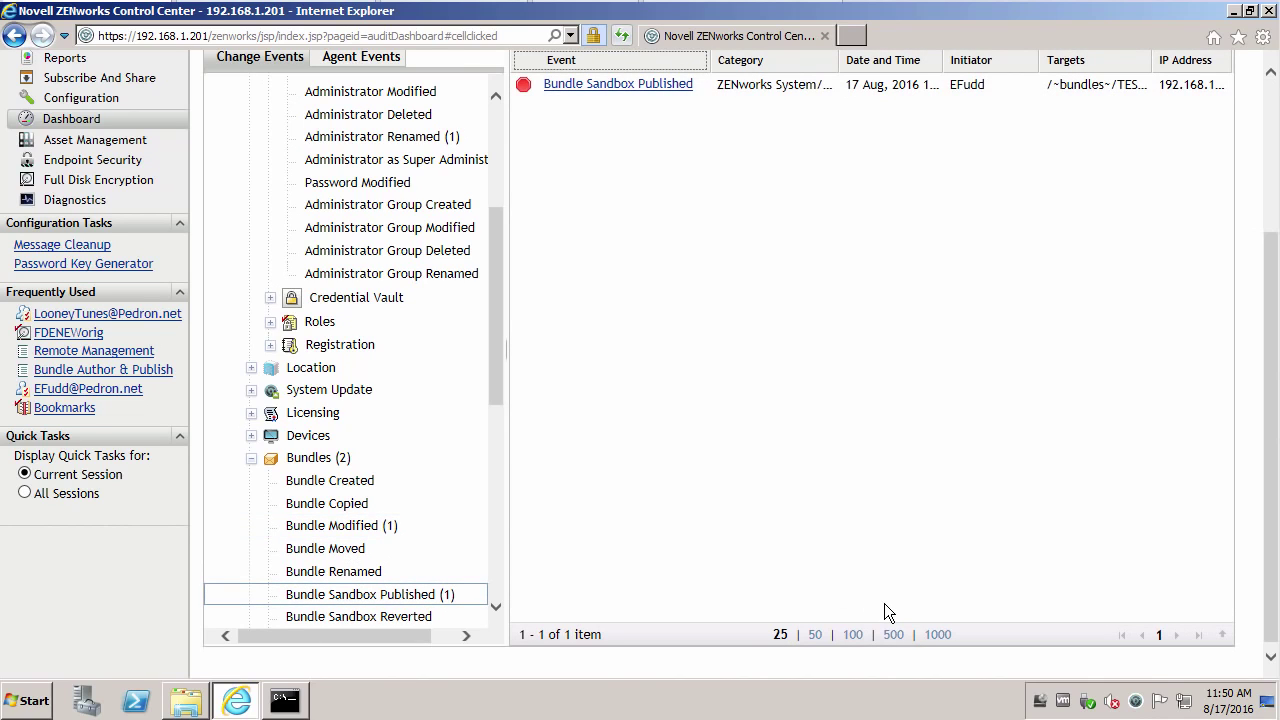
{"action": "left_click", "coordinate": [610, 86]}
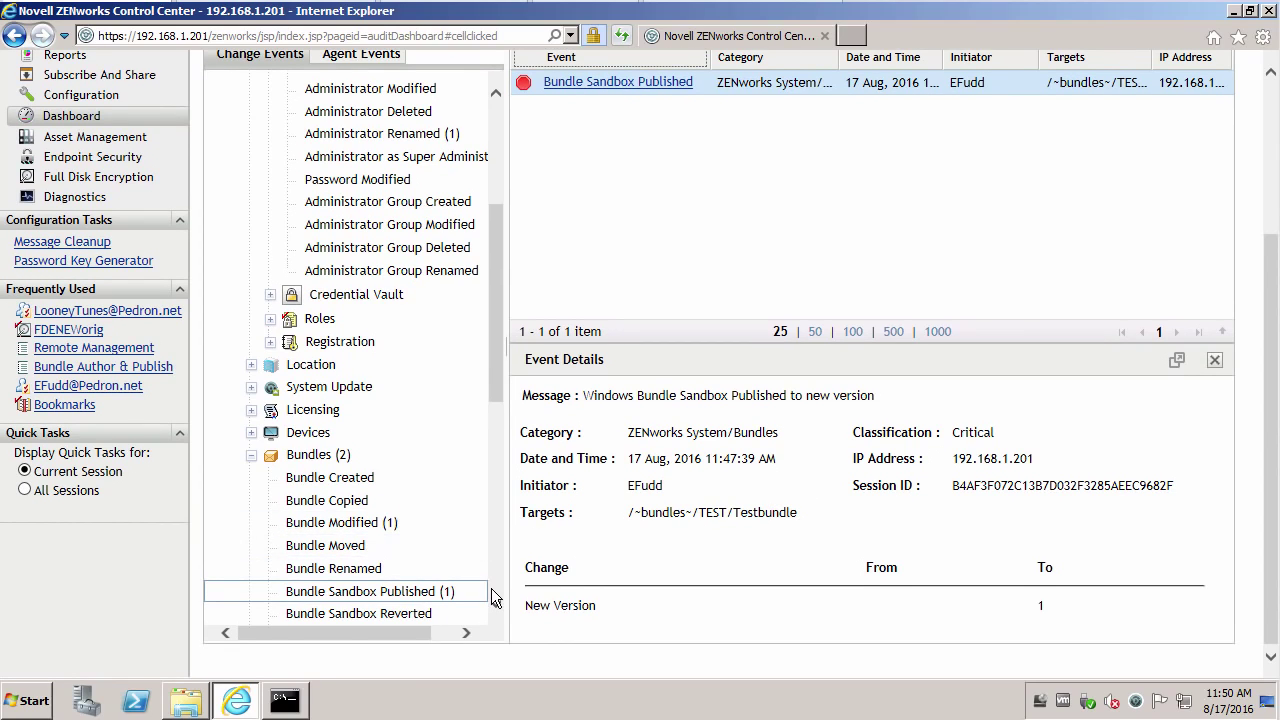
{"action": "scroll", "coordinate": [497, 606], "scroll_direction": "down", "scroll_amount": 4}
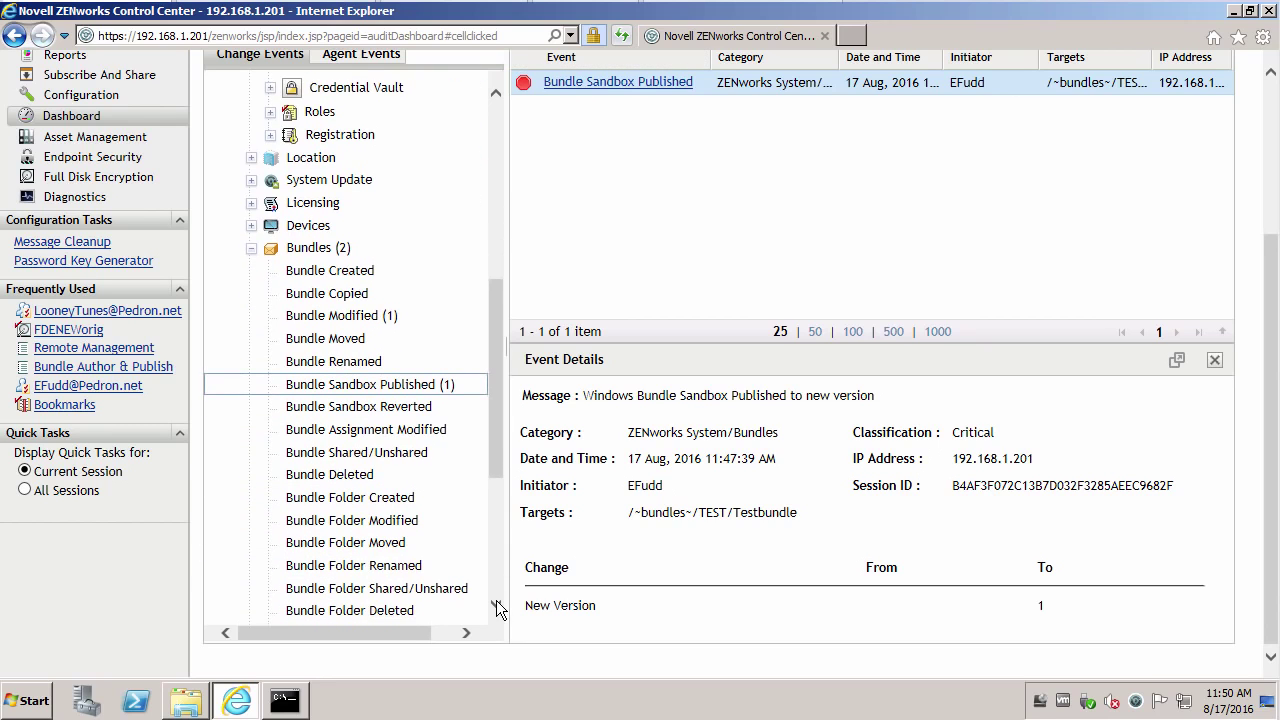
{"action": "scroll", "coordinate": [497, 606], "scroll_direction": "down", "scroll_amount": 4}
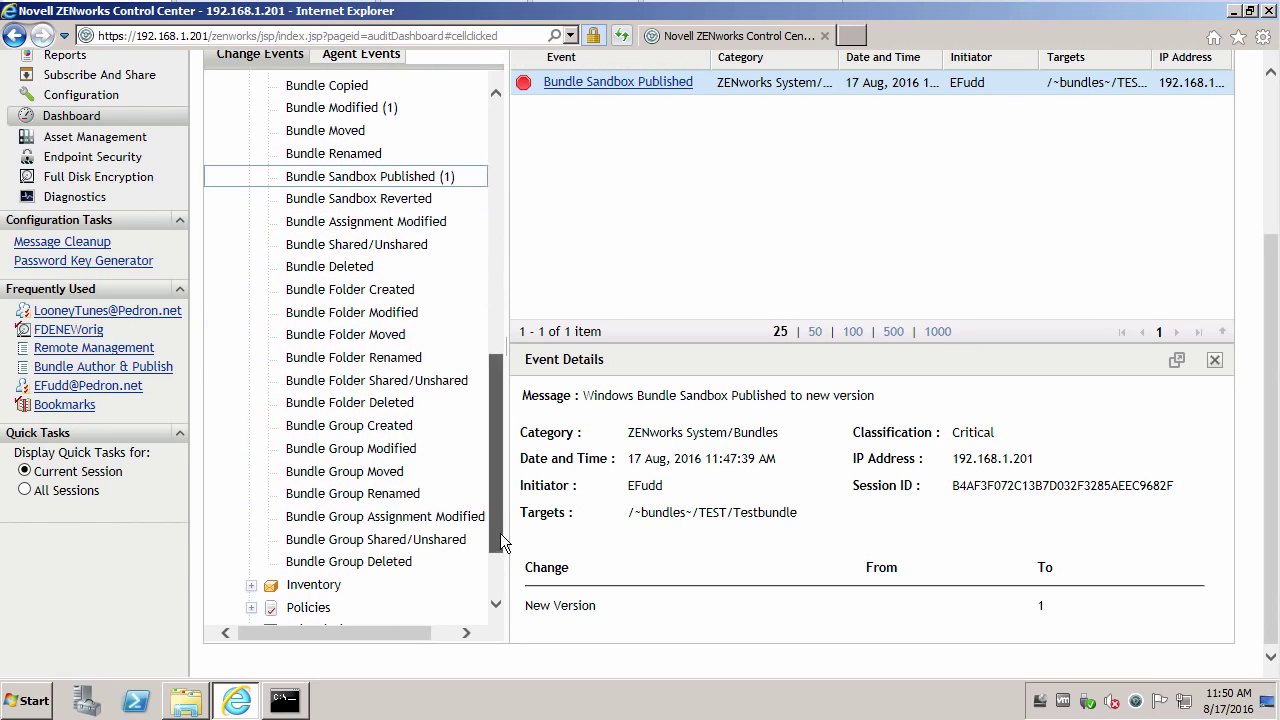
{"action": "left_click_drag", "start_coordinate": [502, 541], "coordinate": [514, 248]}
{"action": "left_click", "coordinate": [232, 153]}
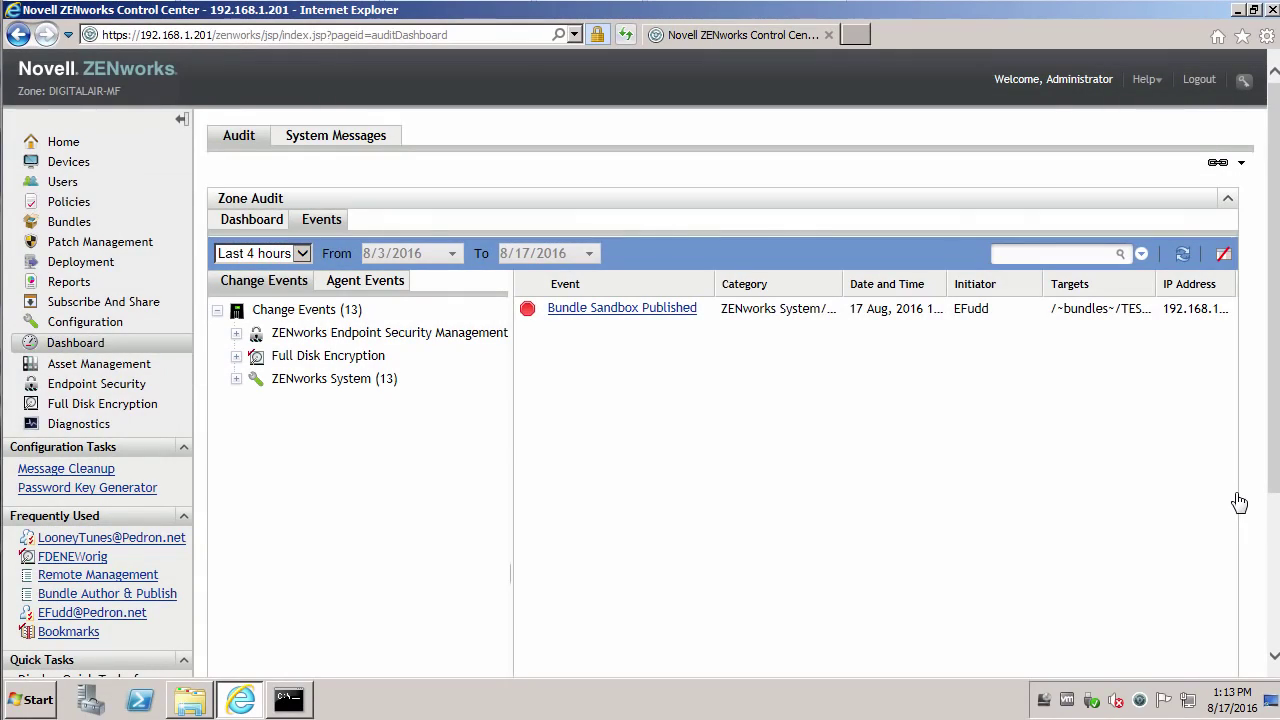
Open the help for the current audit page and go to its Events View section
{"action": "left_click", "coordinate": [1155, 88]}
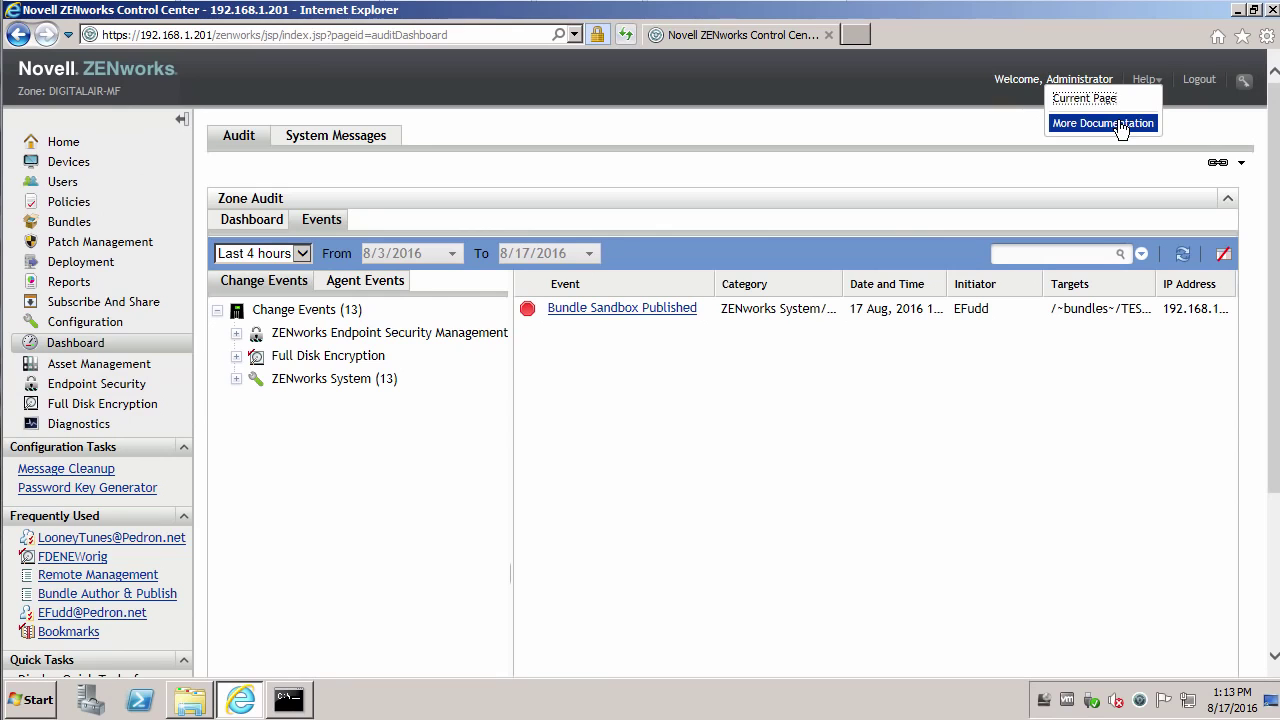
{"action": "left_click", "coordinate": [1119, 100]}
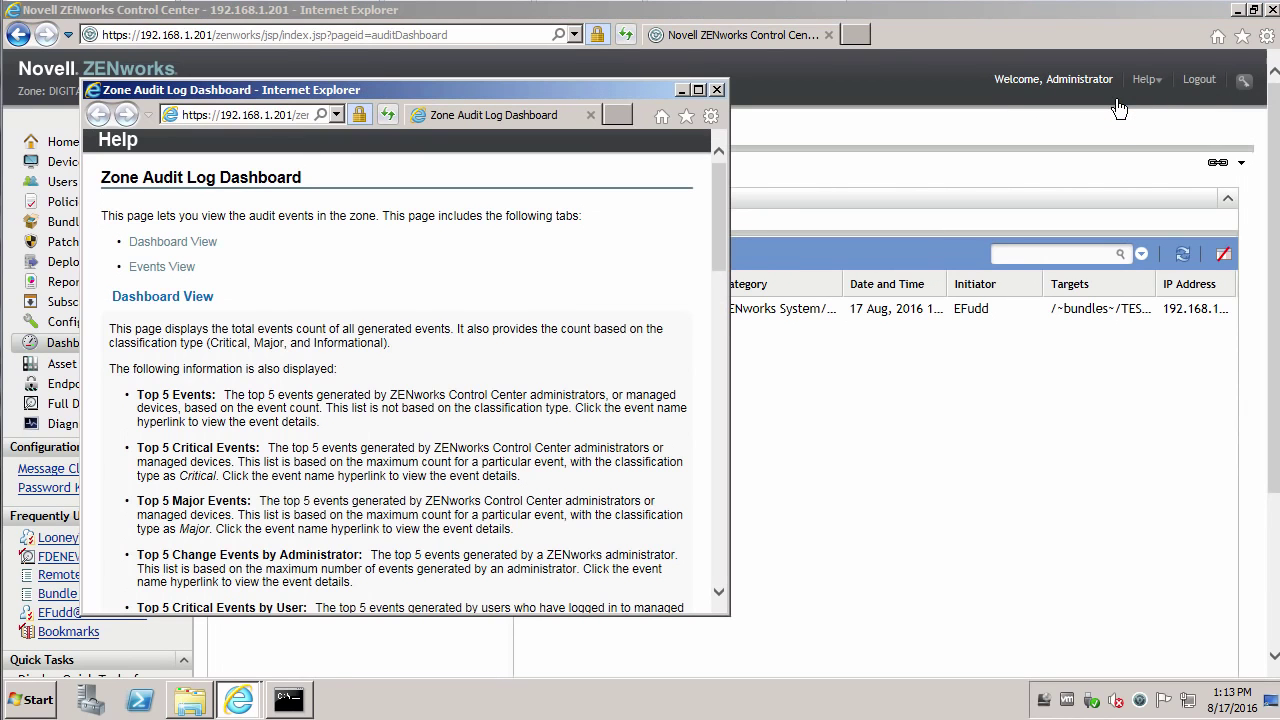
{"action": "left_click", "coordinate": [165, 274]}
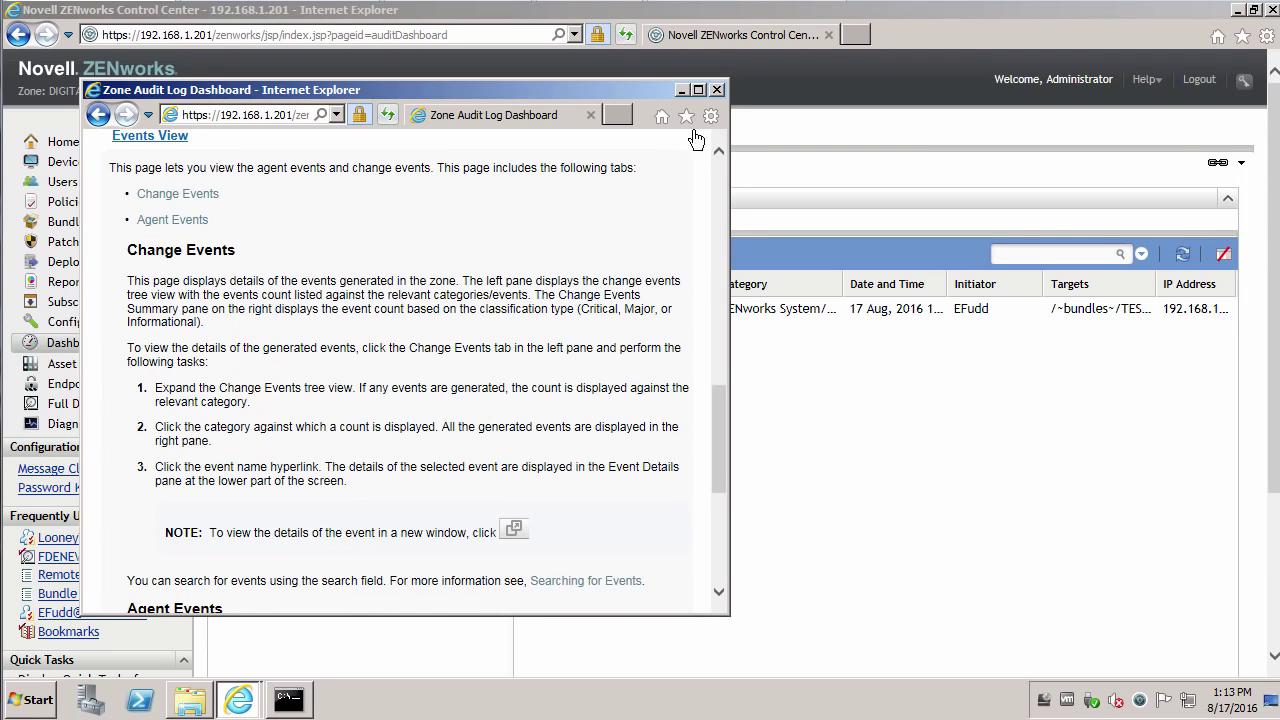